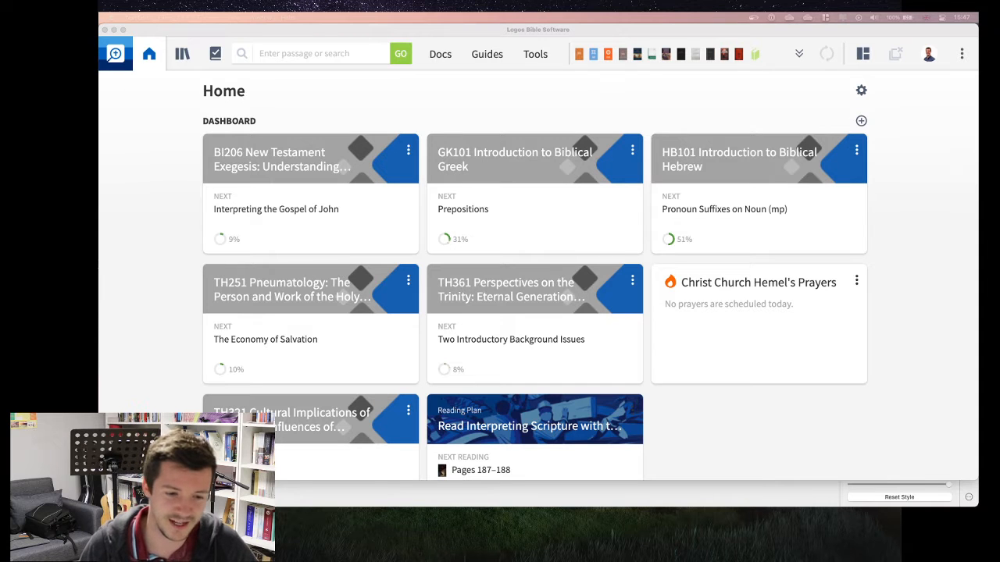
Step: Switch to Pixelmator Pro and export the panel 4 icon to the Desktop as a Web Graphics PNG named 4
{"action": "key", "text": "super+Tab"}
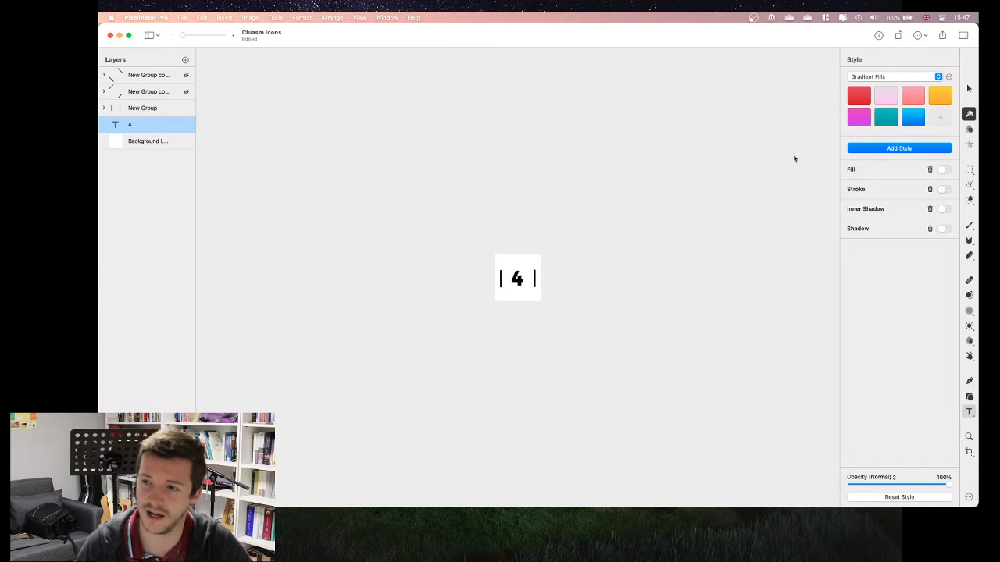
{"action": "left_click", "coordinate": [946, 36]}
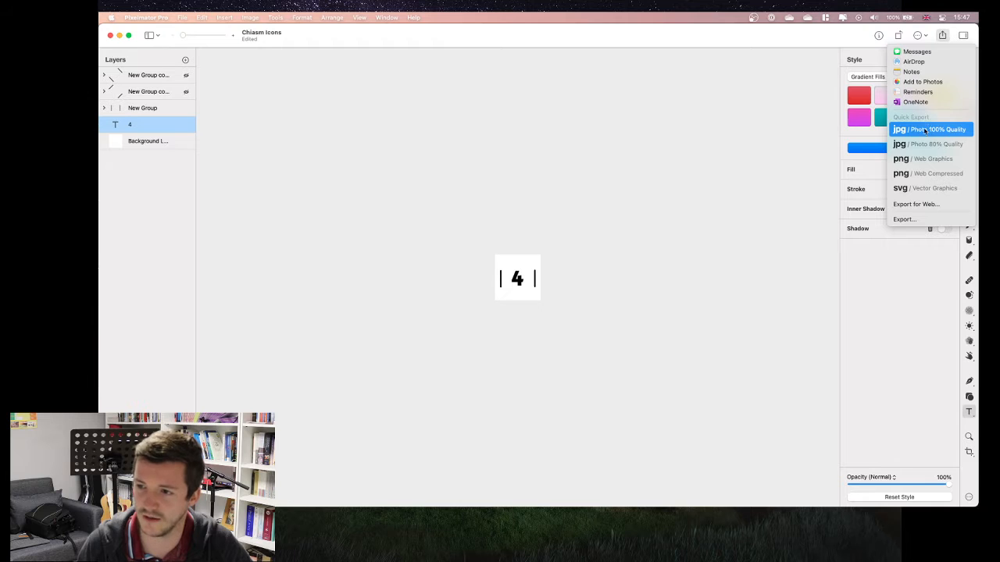
{"action": "left_click", "coordinate": [930, 158]}
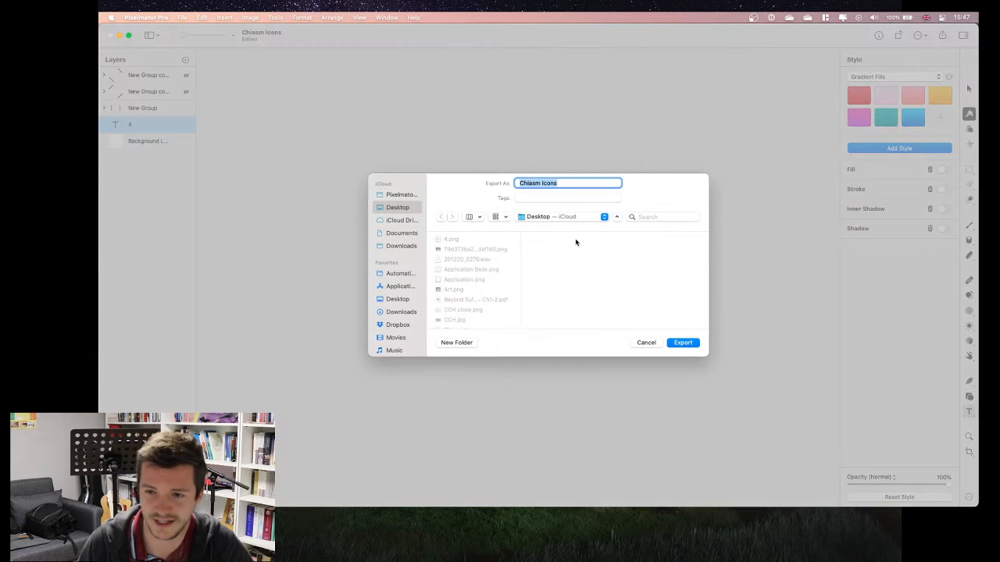
{"action": "type", "text": "4"}
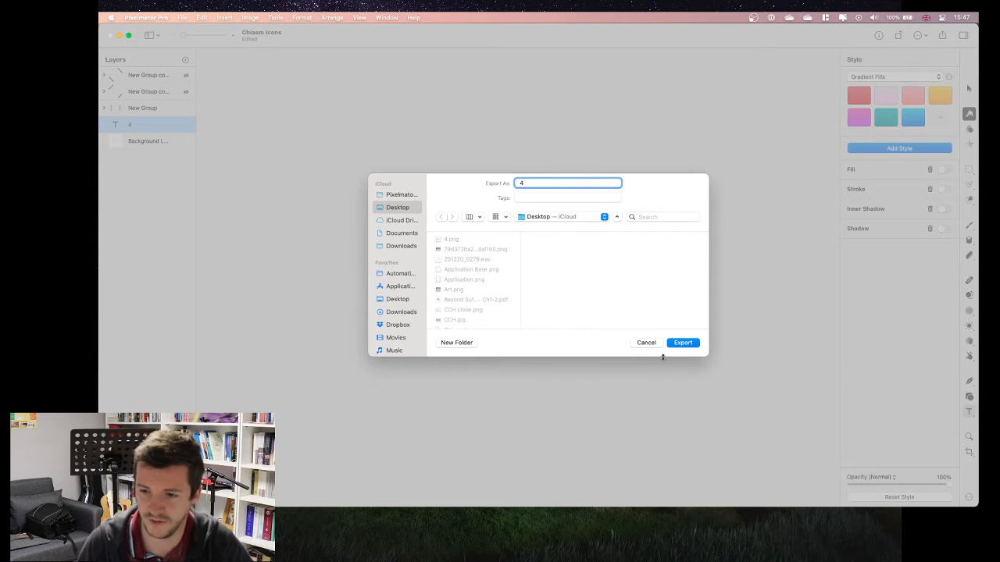
{"action": "left_click", "coordinate": [678, 343]}
{"action": "left_click", "coordinate": [558, 310]}
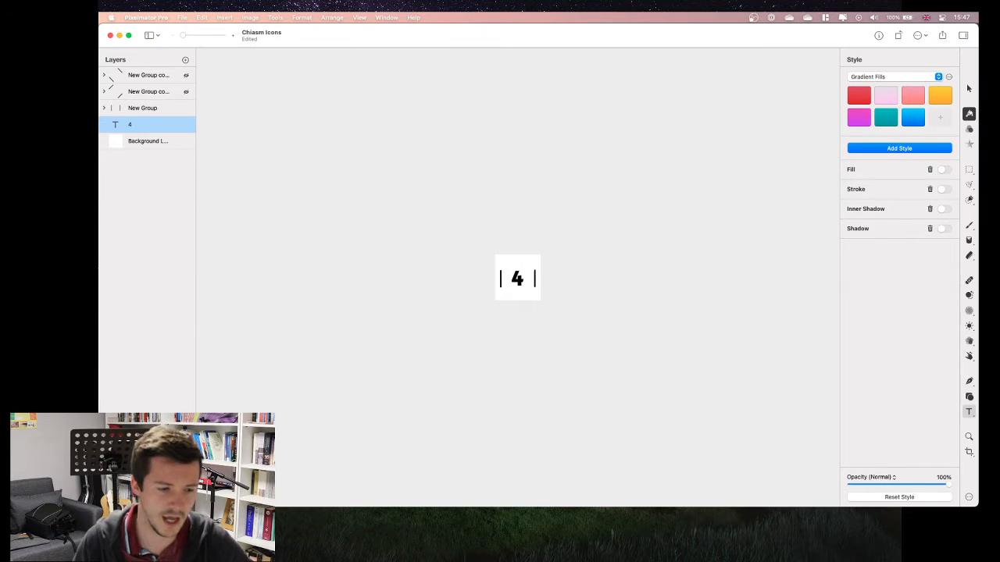
Step: Switch back to Logos Bible Software, search the tools for "high" and open the Highlighting tool
{"action": "key", "text": "super+Tab"}
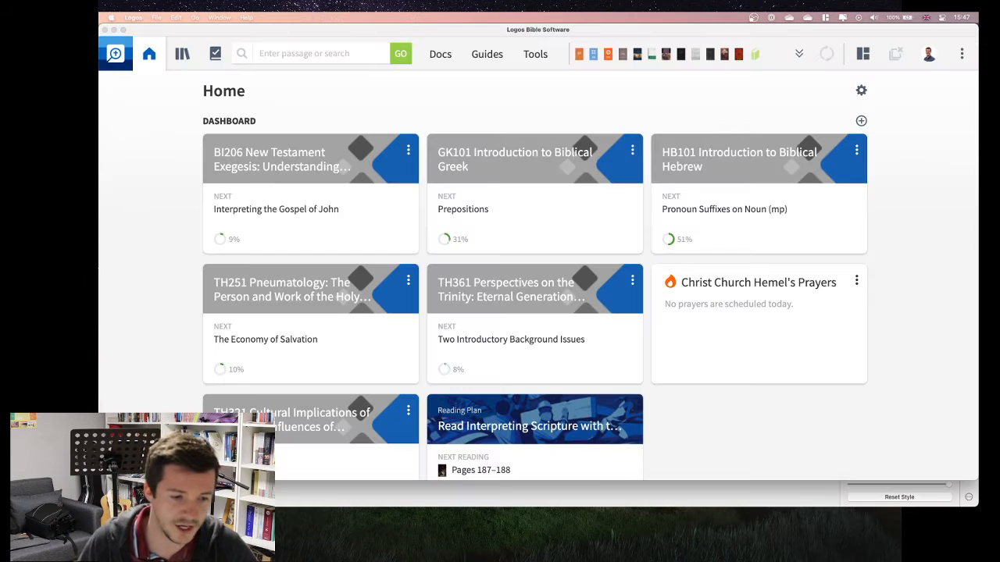
{"action": "left_click", "coordinate": [536, 59]}
{"action": "double_click", "coordinate": [589, 88]}
{"action": "type", "text": "high"}
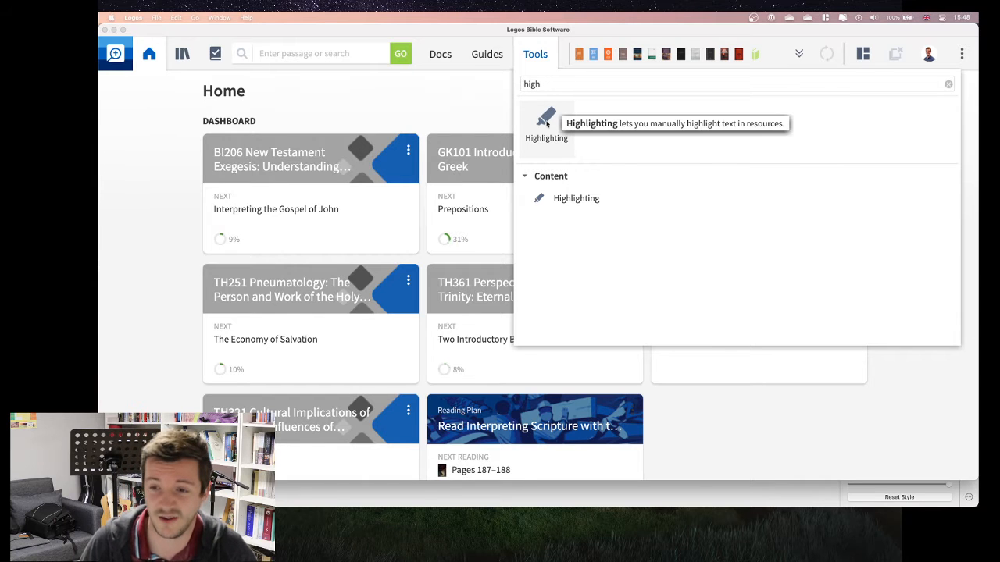
{"action": "left_click", "coordinate": [548, 191]}
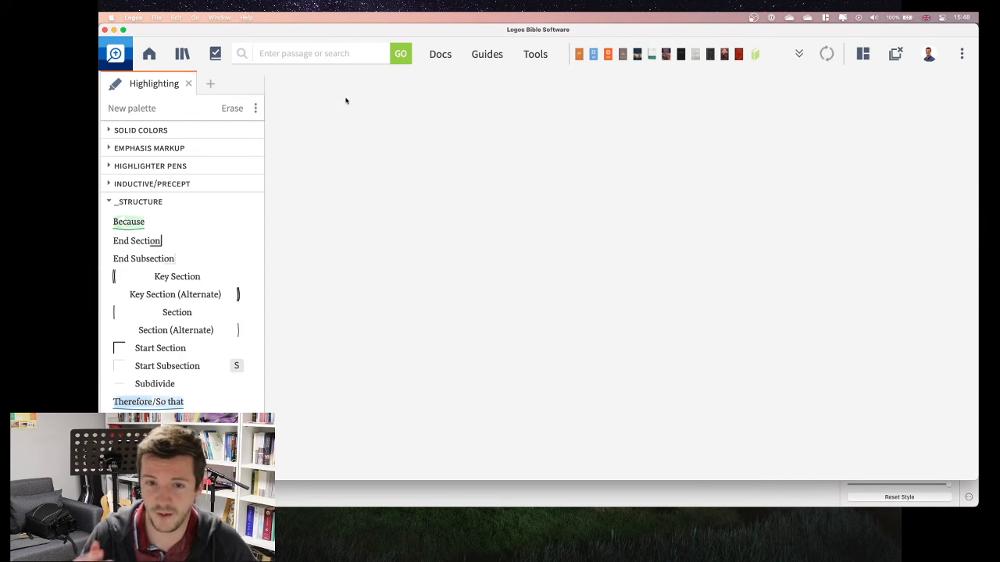
Step: Collapse the _Structure palette and add a new style named "Panel 4" to the Chiasms palette
{"action": "scroll", "coordinate": [194, 234], "scroll_direction": "down", "scroll_amount": 3}
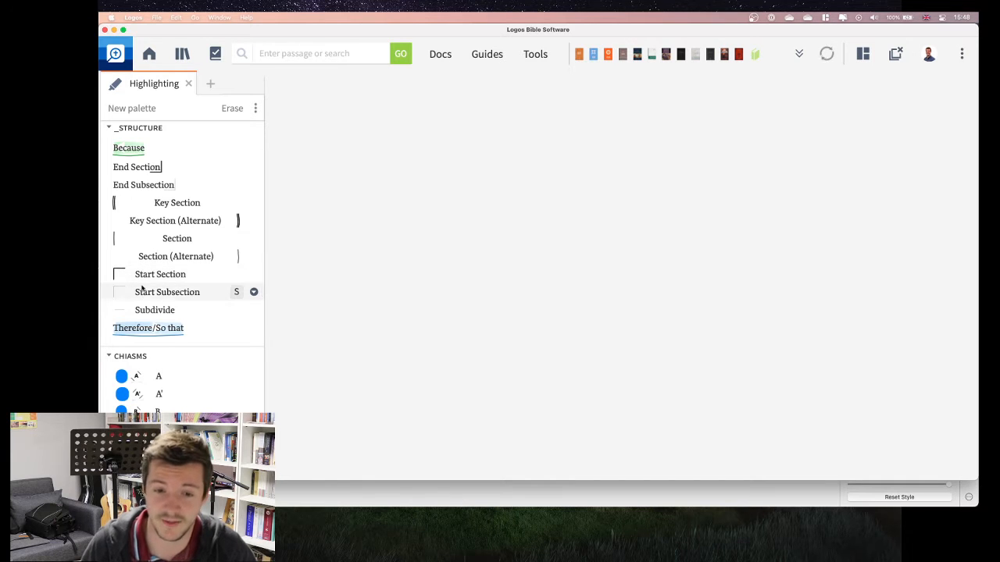
{"action": "left_click", "coordinate": [112, 128]}
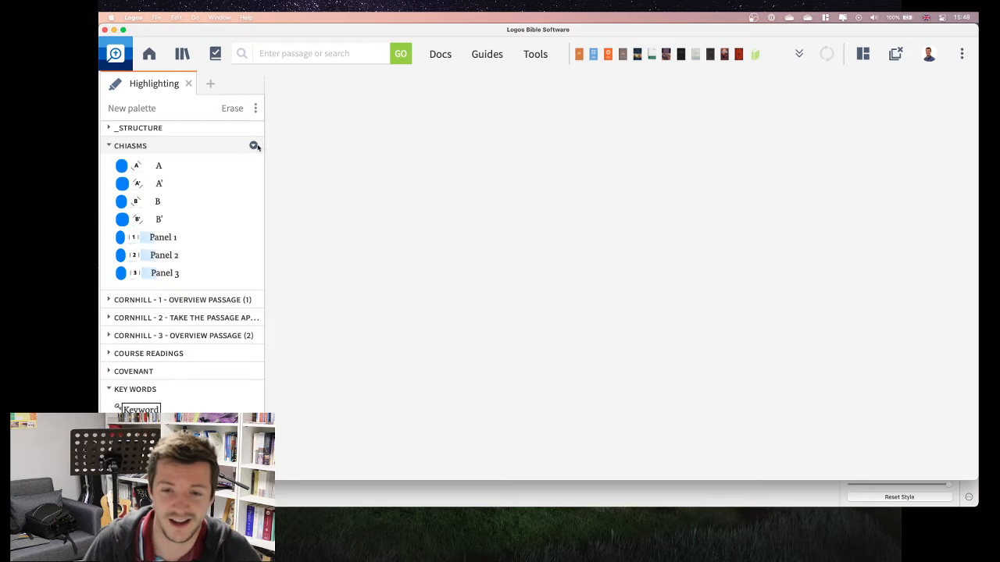
{"action": "left_click", "coordinate": [254, 146]}
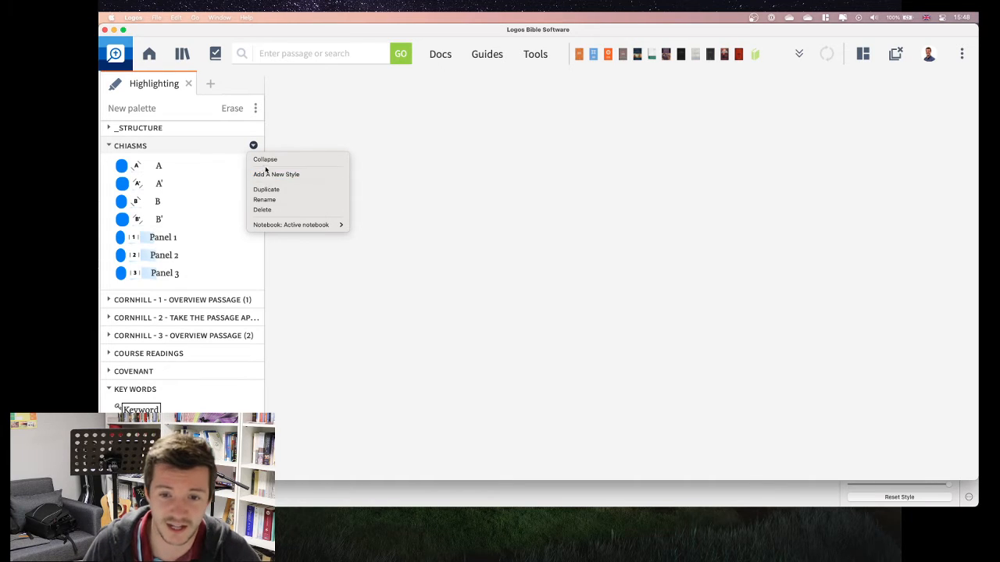
{"action": "left_click", "coordinate": [269, 174]}
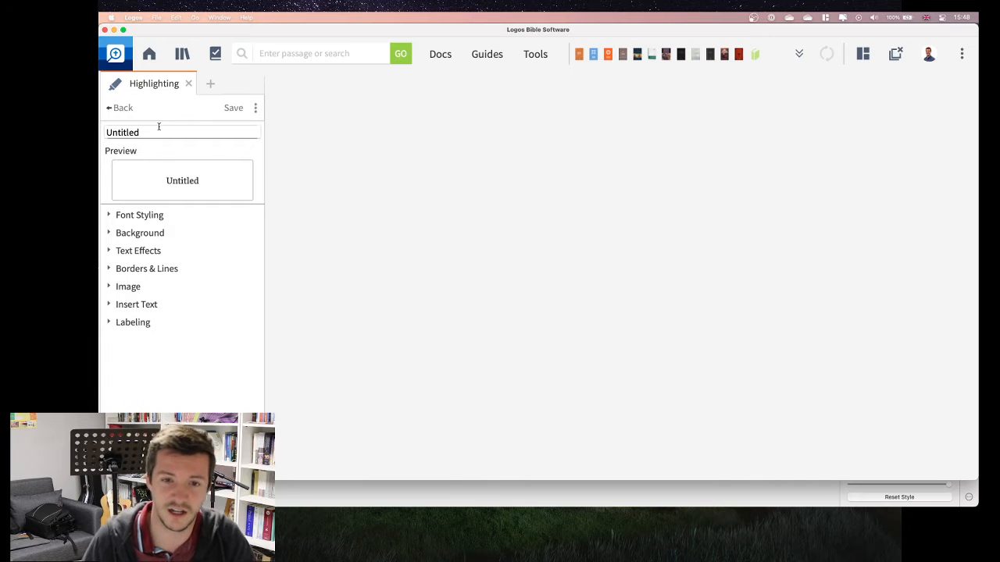
{"action": "double_click", "coordinate": [159, 130]}
{"action": "type", "text": "Panel"}
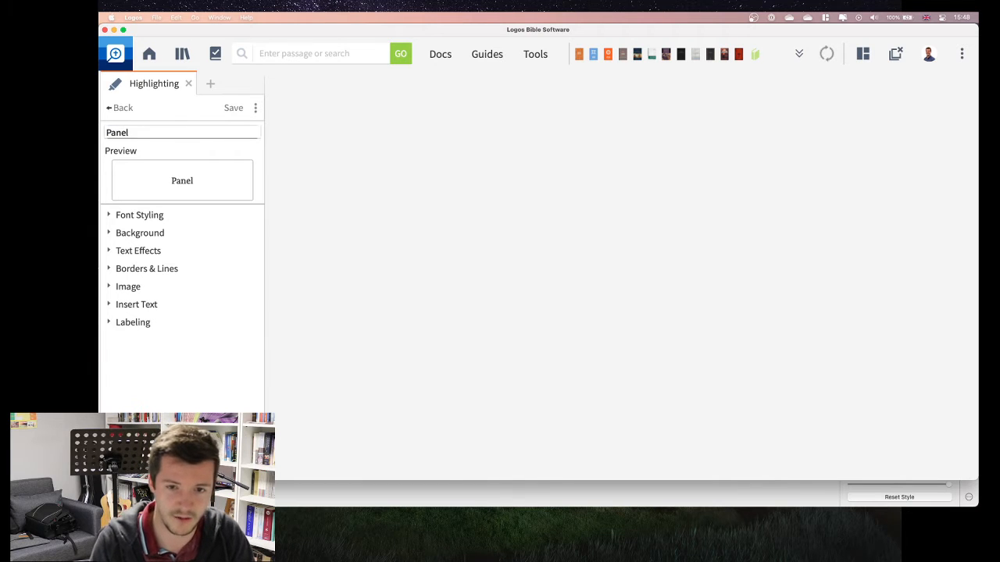
{"action": "type", "text": " 4"}
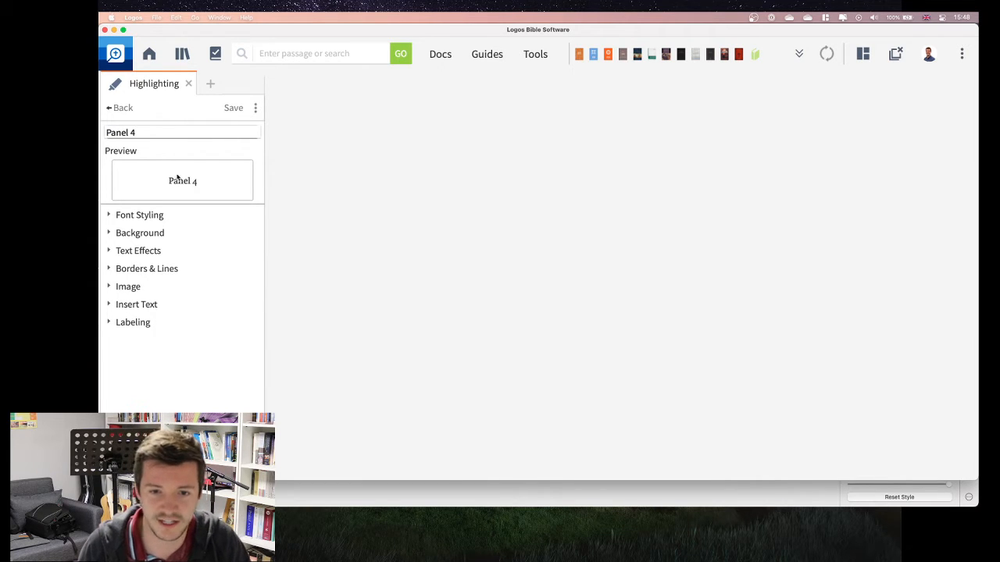
Step: Review the style's Font Styling, Background, Text Effects and Borders & Lines options
{"action": "left_click", "coordinate": [109, 216]}
{"action": "left_click", "coordinate": [192, 234]}
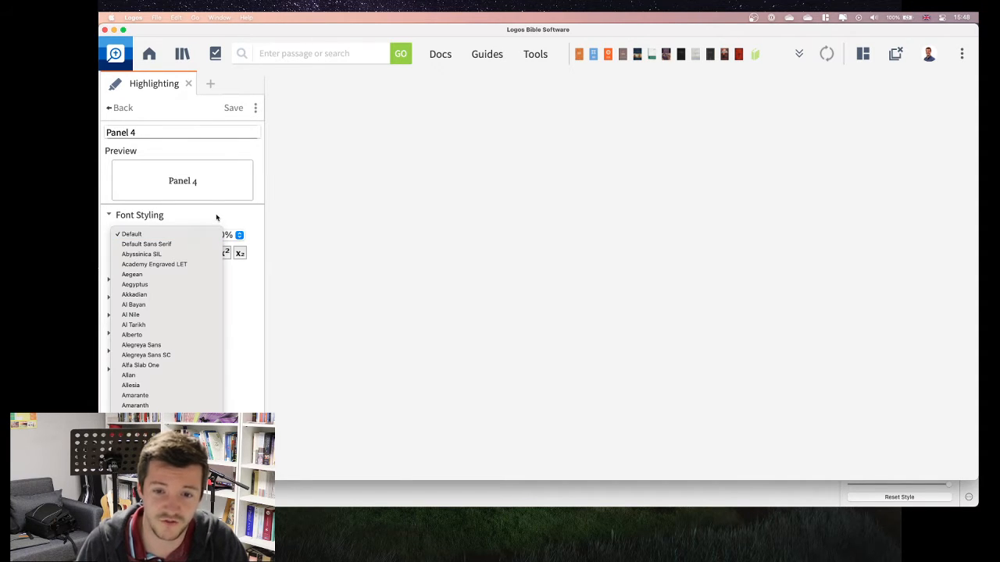
{"action": "left_click", "coordinate": [217, 218]}
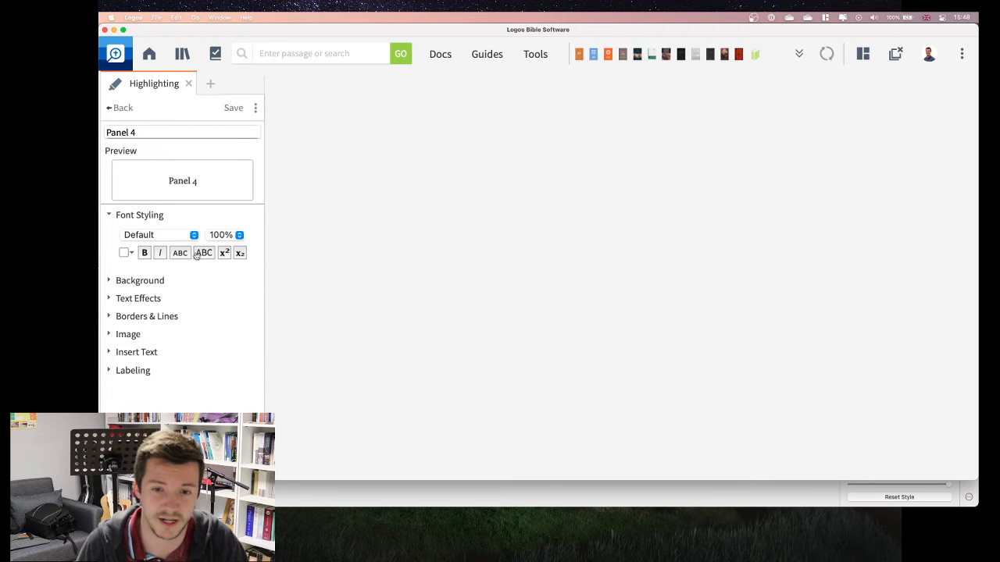
{"action": "left_click", "coordinate": [110, 218]}
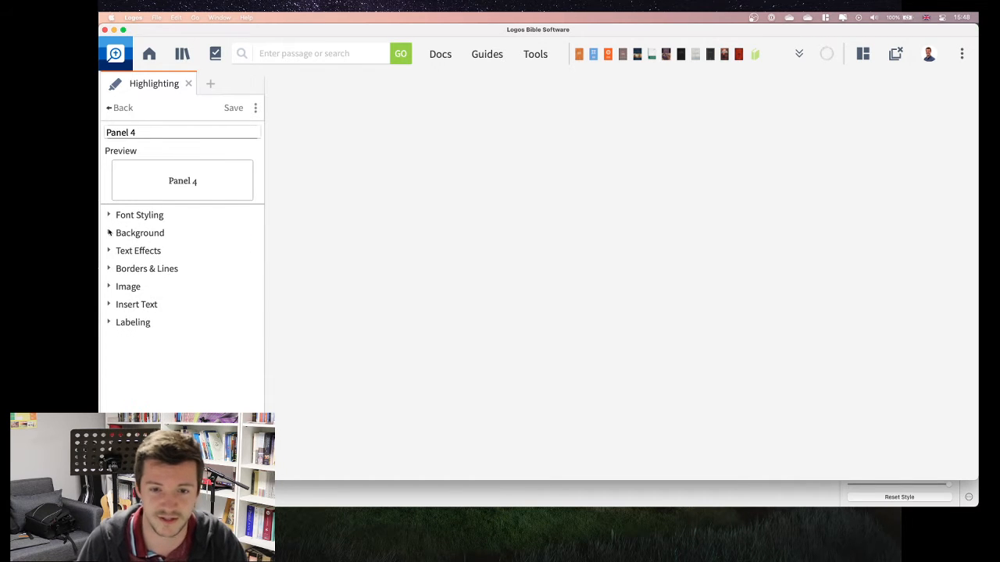
{"action": "left_click", "coordinate": [110, 233]}
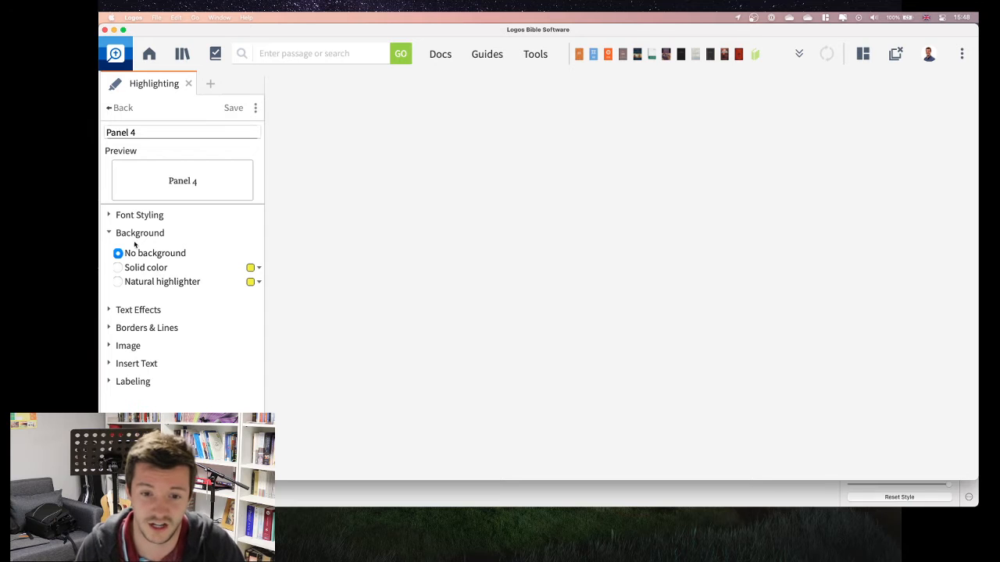
{"action": "left_click", "coordinate": [109, 233]}
{"action": "left_click", "coordinate": [109, 251]}
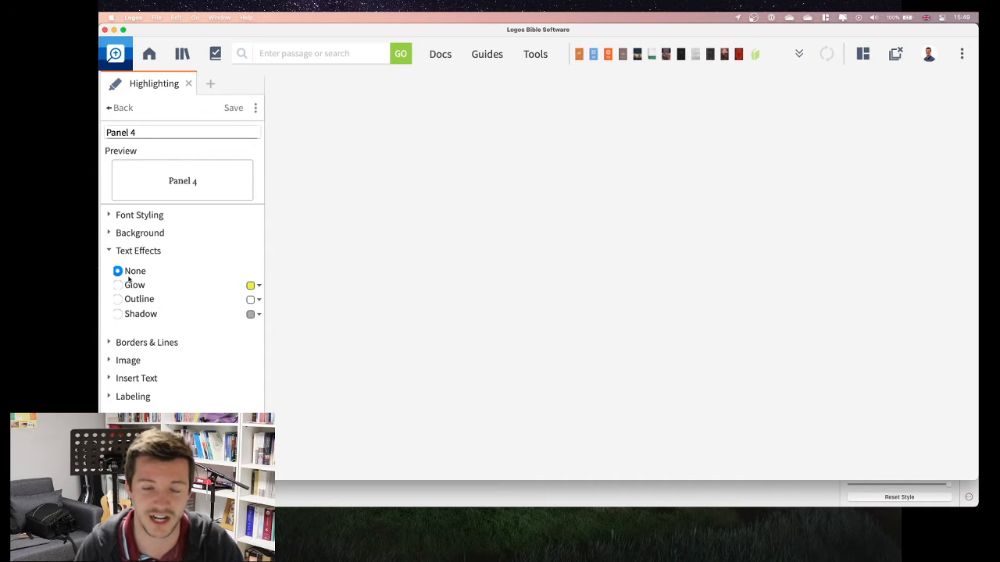
{"action": "left_click", "coordinate": [109, 250]}
{"action": "left_click", "coordinate": [108, 268]}
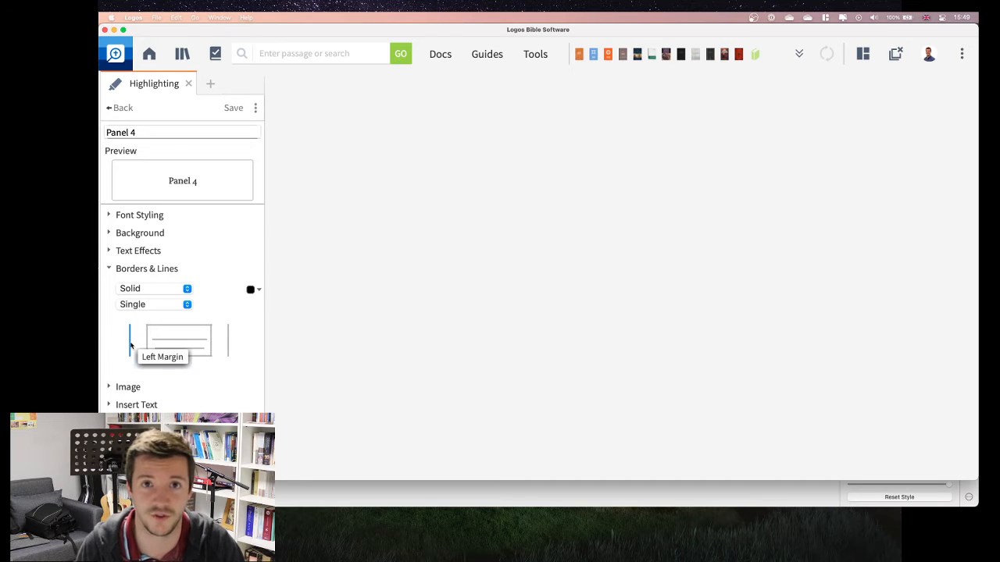
{"action": "left_click", "coordinate": [109, 269]}
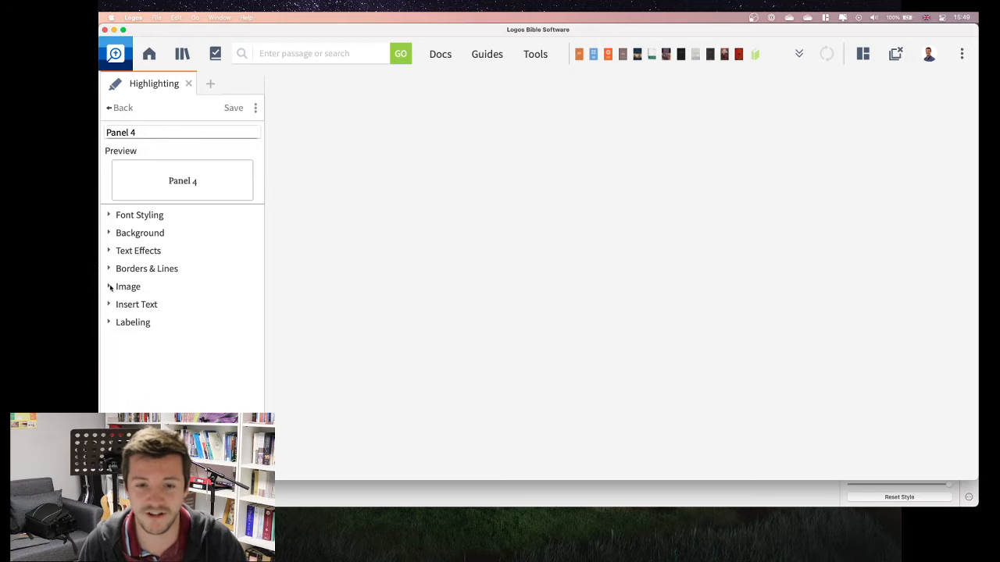
Step: Use 4.png from the Desktop as the style's image and place it in the left margin
{"action": "left_click", "coordinate": [110, 287]}
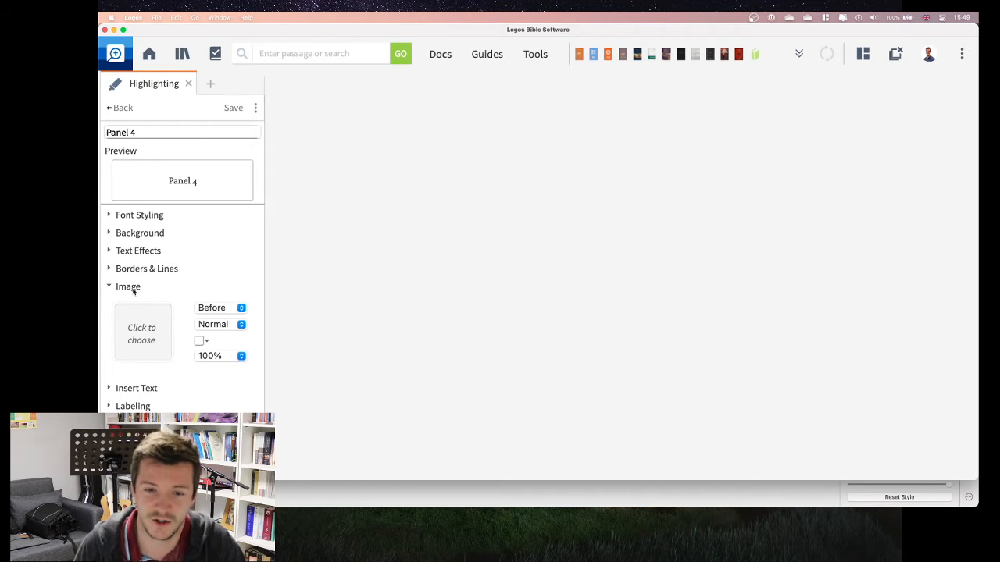
{"action": "left_click", "coordinate": [149, 335]}
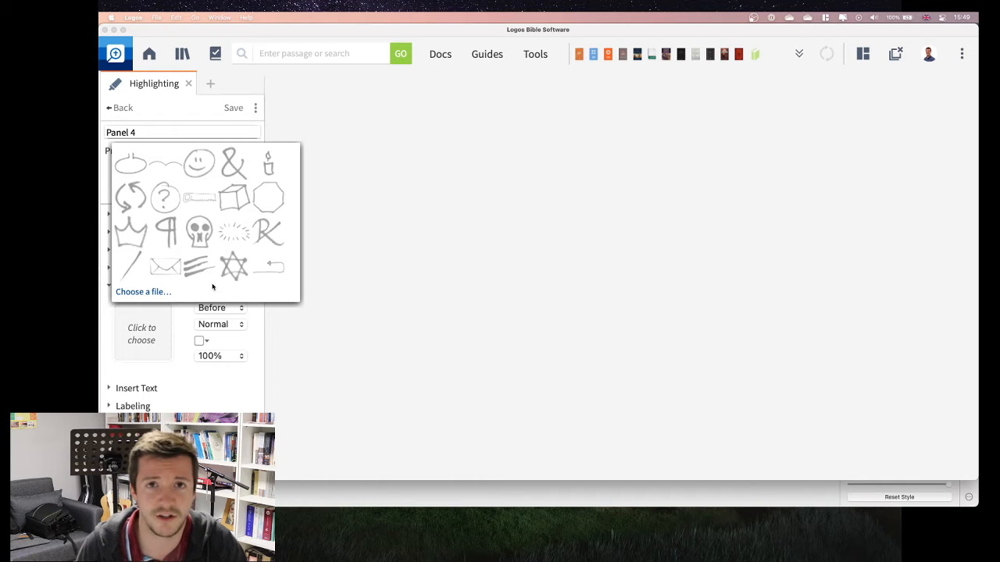
{"action": "left_click", "coordinate": [154, 293]}
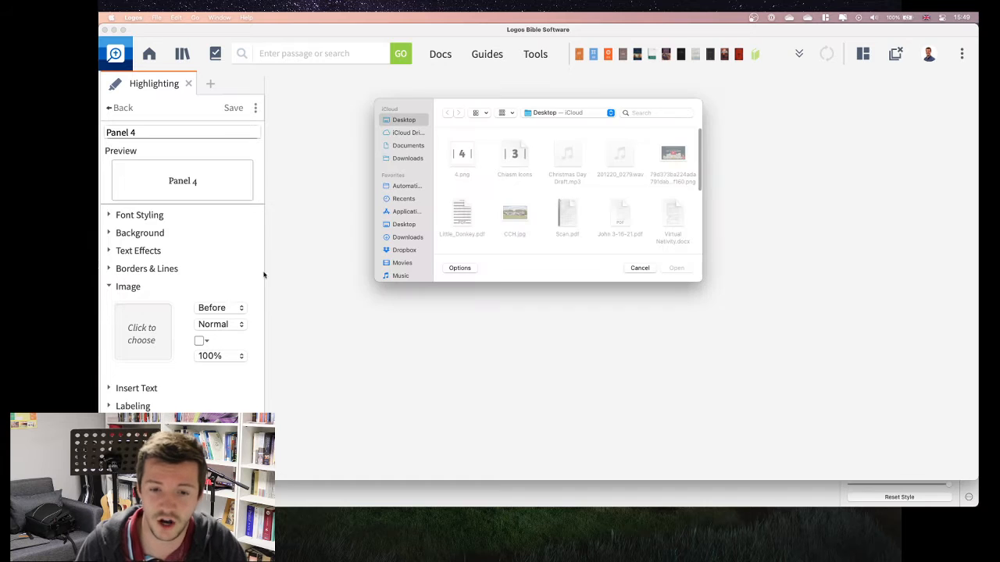
{"action": "left_click", "coordinate": [464, 157]}
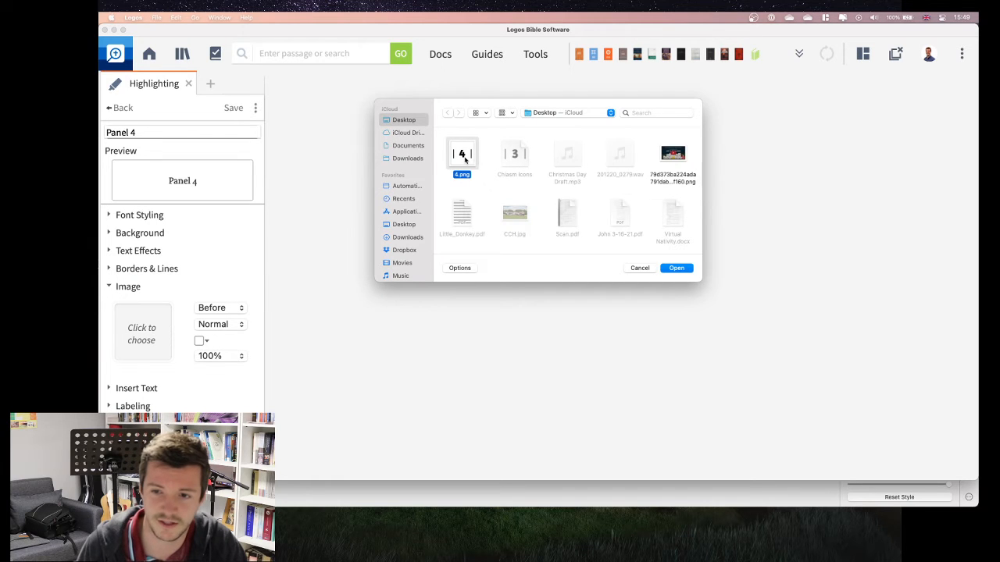
{"action": "left_click", "coordinate": [676, 268]}
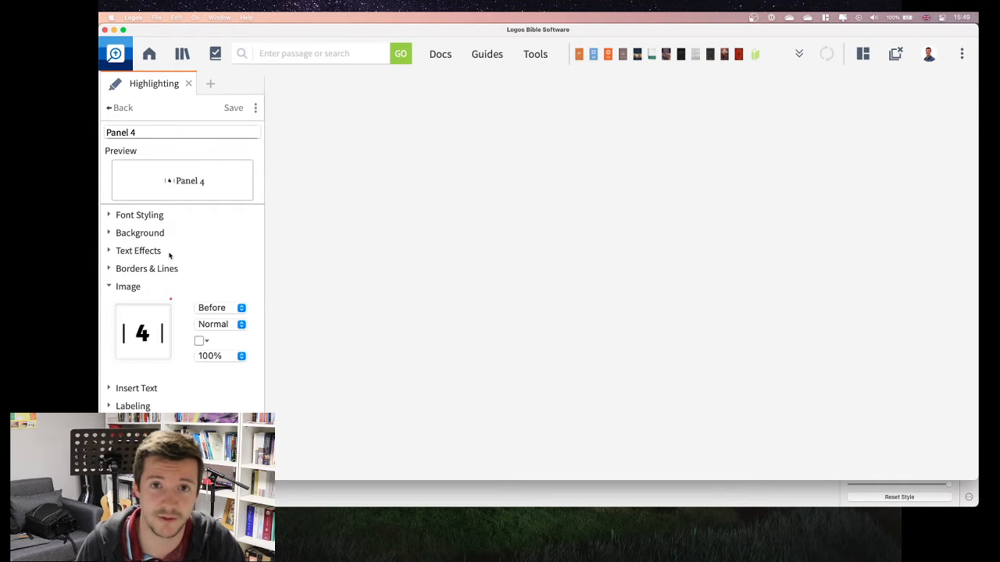
{"action": "left_click", "coordinate": [223, 312]}
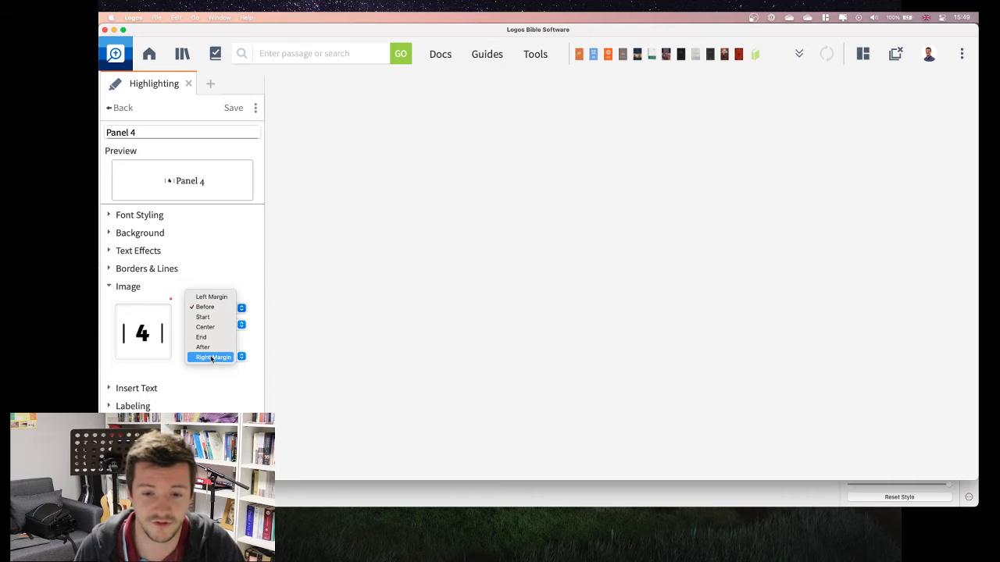
{"action": "left_click", "coordinate": [214, 300]}
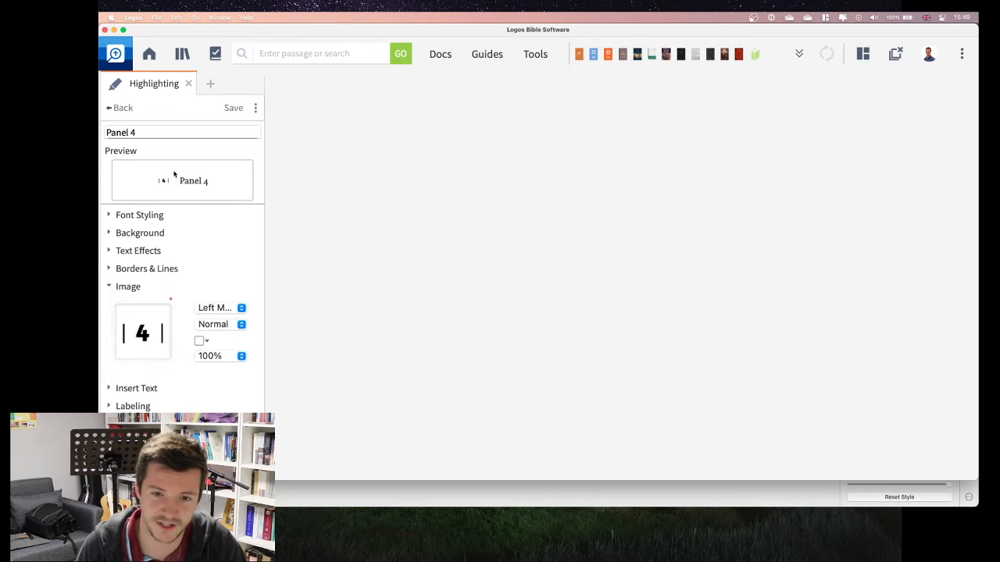
Step: Review the image's colour and size choices and the style's Insert Text and Labeling settings
{"action": "left_click", "coordinate": [206, 342]}
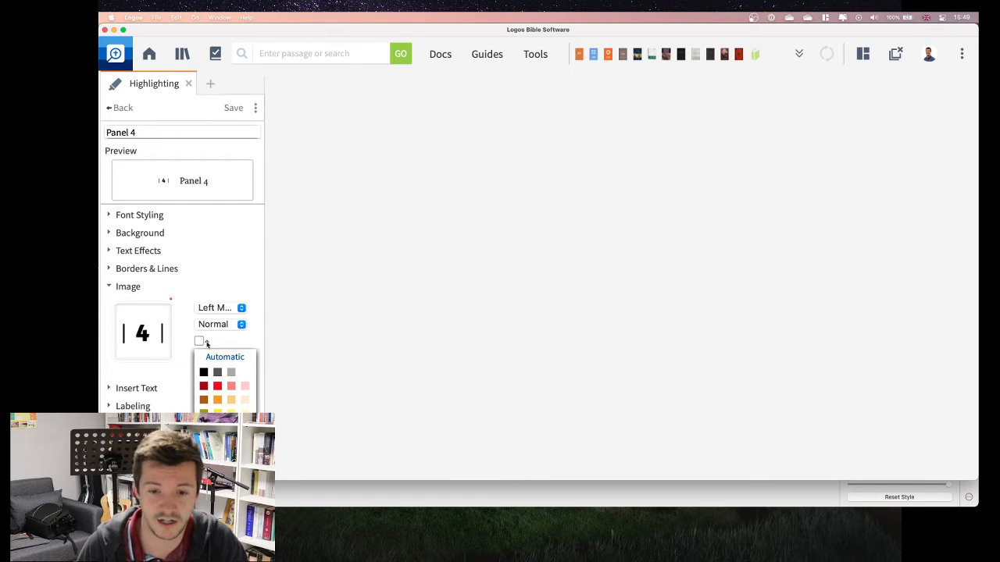
{"action": "left_click", "coordinate": [206, 344]}
{"action": "left_click", "coordinate": [241, 356]}
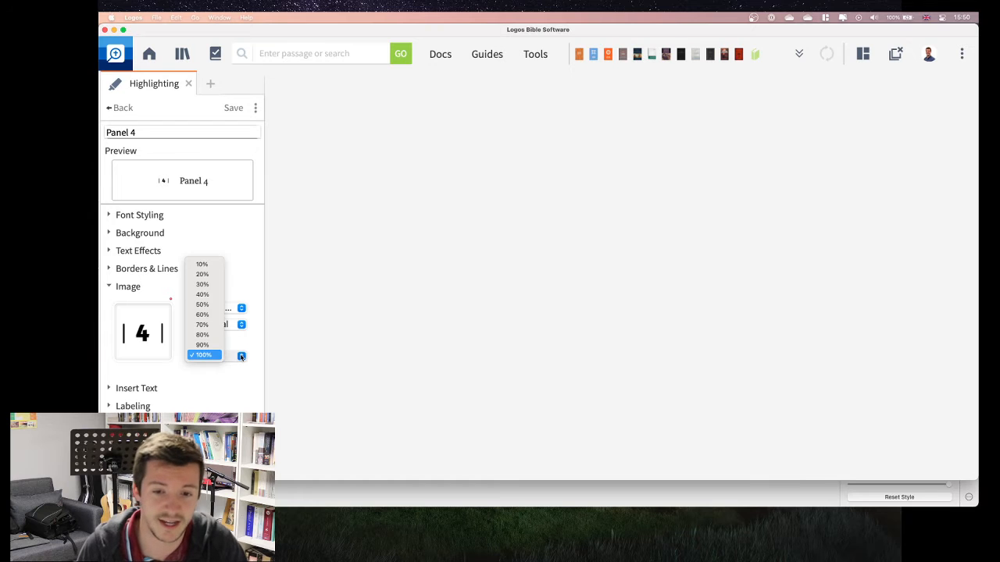
{"action": "left_click", "coordinate": [242, 358]}
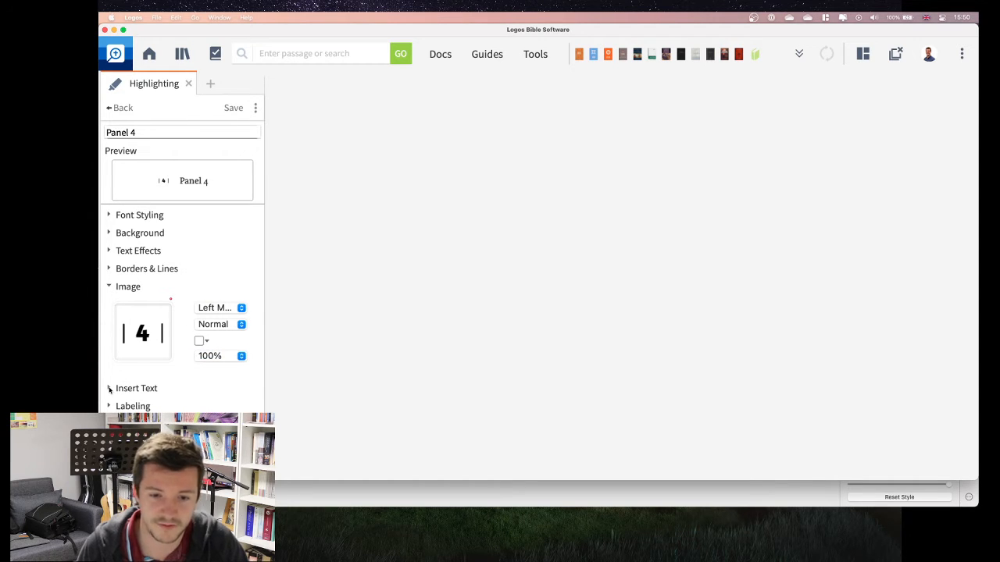
{"action": "scroll", "coordinate": [130, 399], "scroll_direction": "down", "scroll_amount": 5}
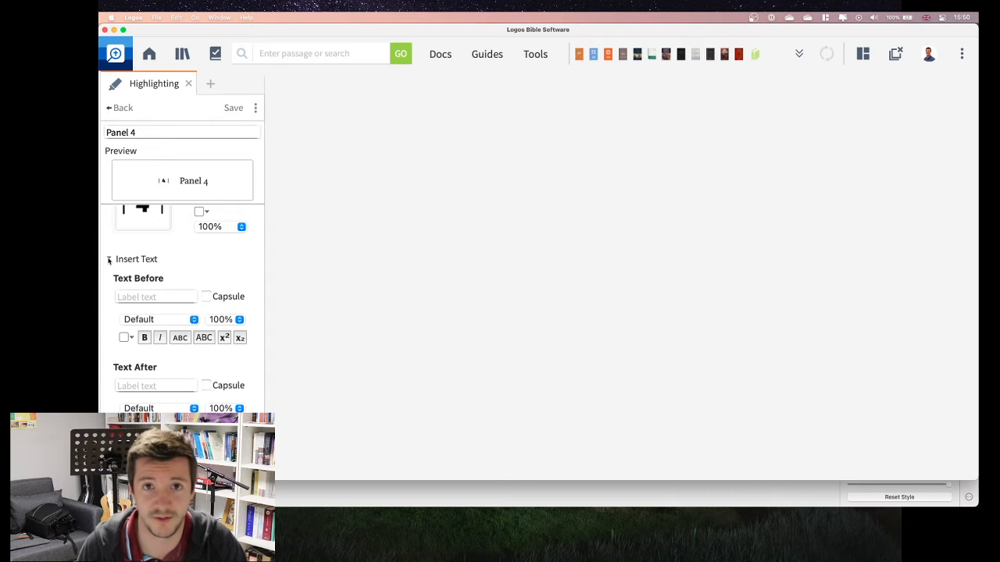
{"action": "left_click", "coordinate": [108, 260]}
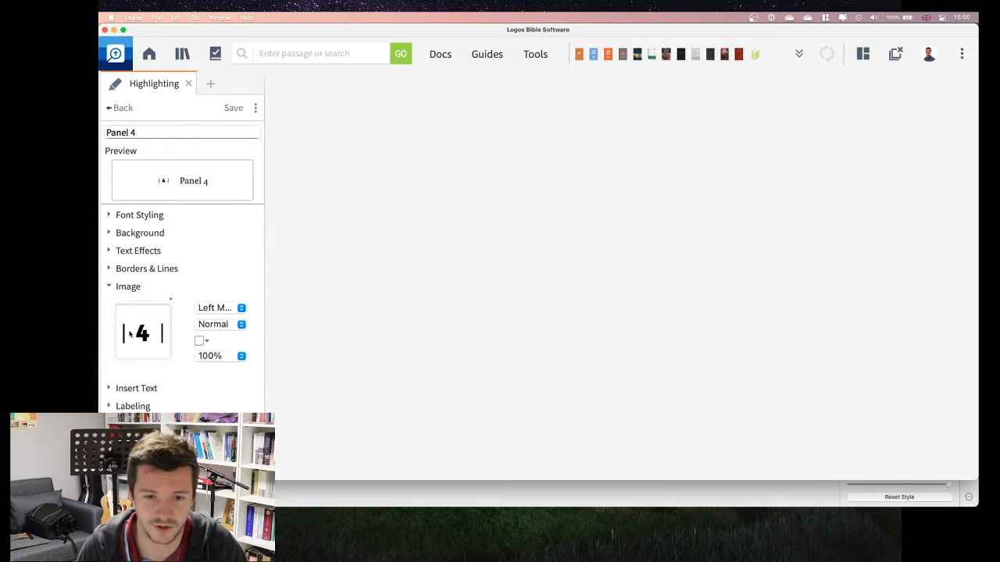
{"action": "left_click", "coordinate": [110, 406]}
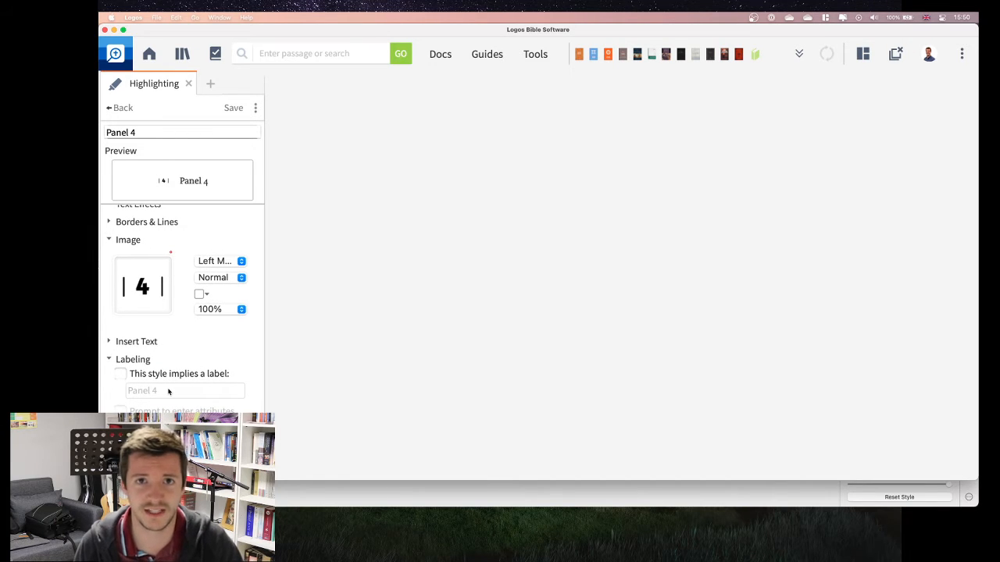
{"action": "left_click", "coordinate": [108, 360]}
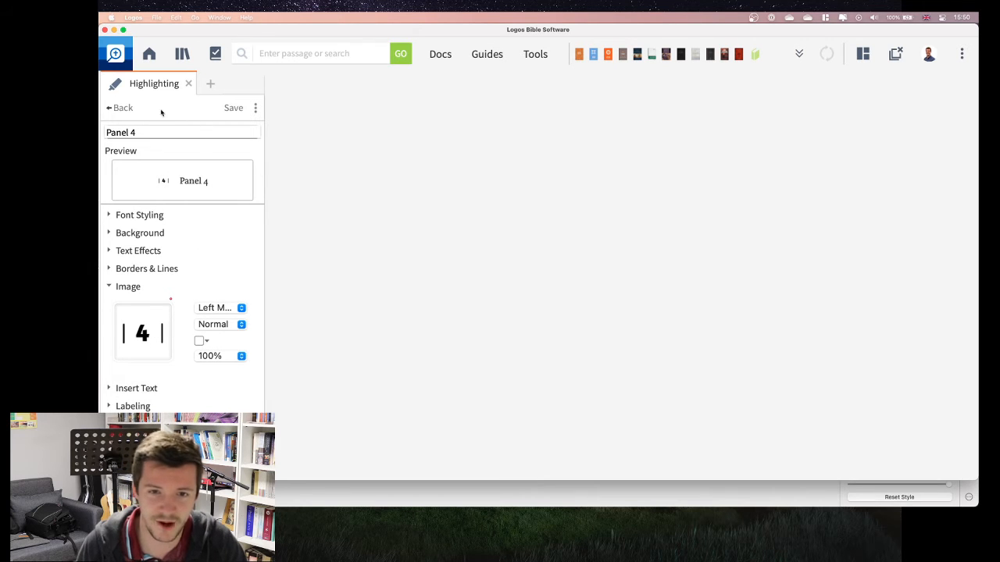
Step: Save the Panel 4 style and open the English Standard Version in the empty workspace beside the highlighting palettes
{"action": "left_click", "coordinate": [238, 107]}
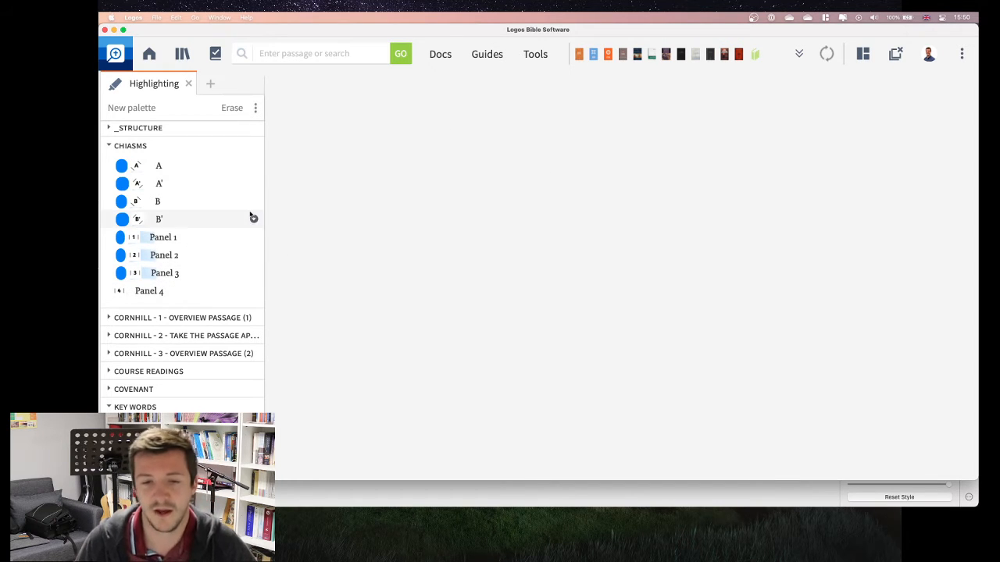
{"action": "mouse_move", "coordinate": [608, 55]}
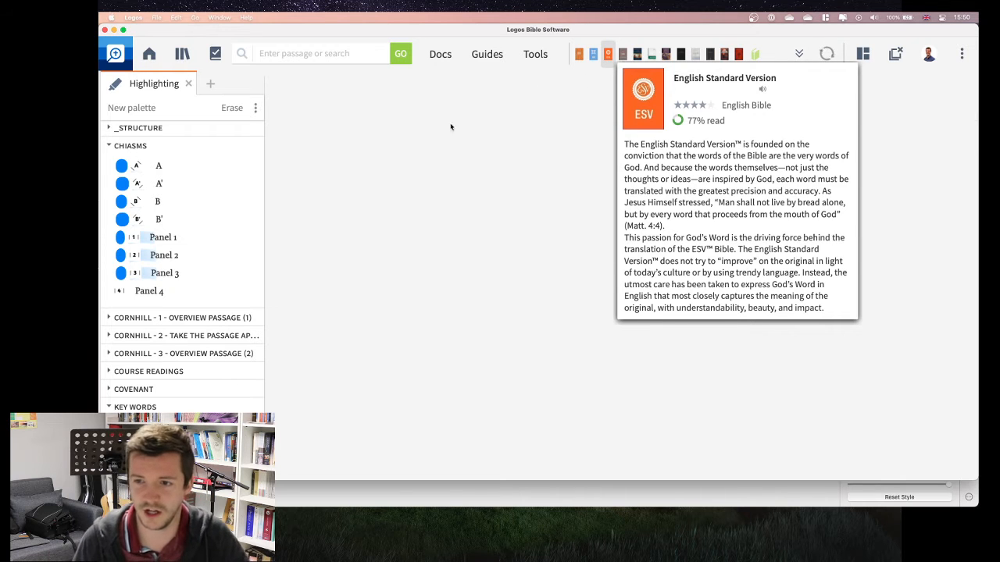
{"action": "left_click_drag", "start_coordinate": [642, 87], "coordinate": [436, 201]}
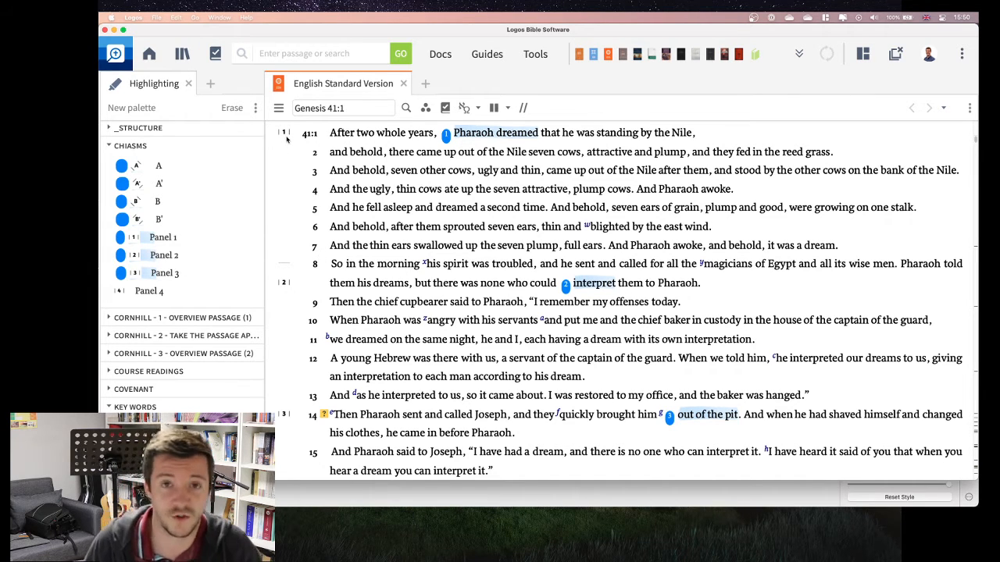
Step: Examine how the Panel 1, 2 and 3 styles mark the repeated sections of Genesis 41 in the text and margin
{"action": "scroll", "coordinate": [305, 311], "scroll_direction": "down", "scroll_amount": 5}
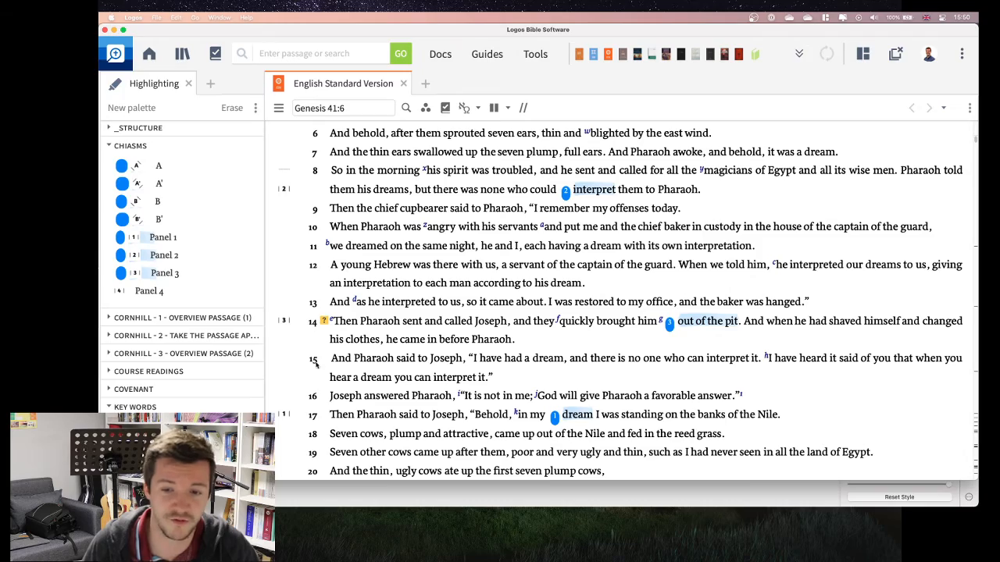
{"action": "scroll", "coordinate": [322, 331], "scroll_direction": "up", "scroll_amount": 5}
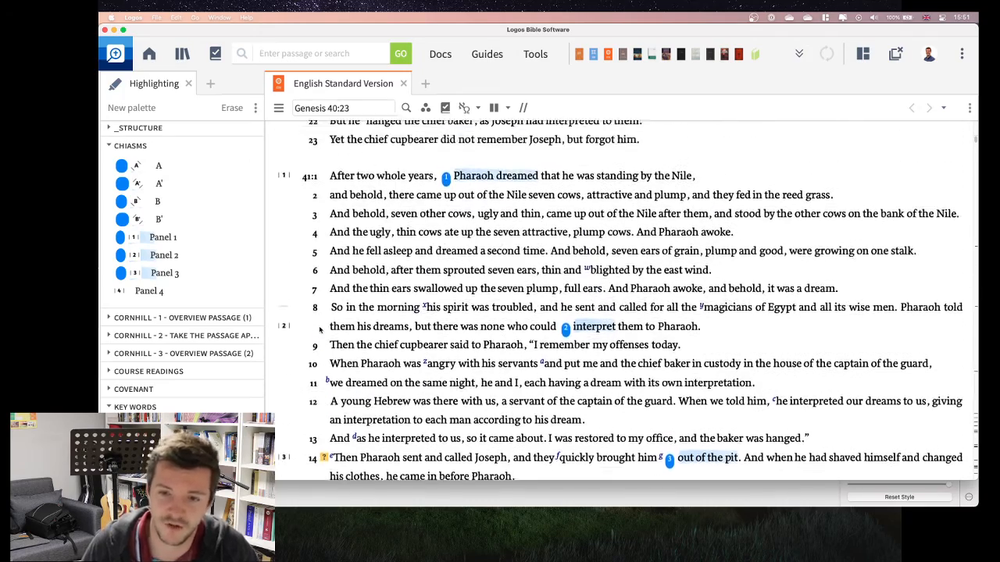
{"action": "scroll", "coordinate": [323, 273], "scroll_direction": "down", "scroll_amount": 7}
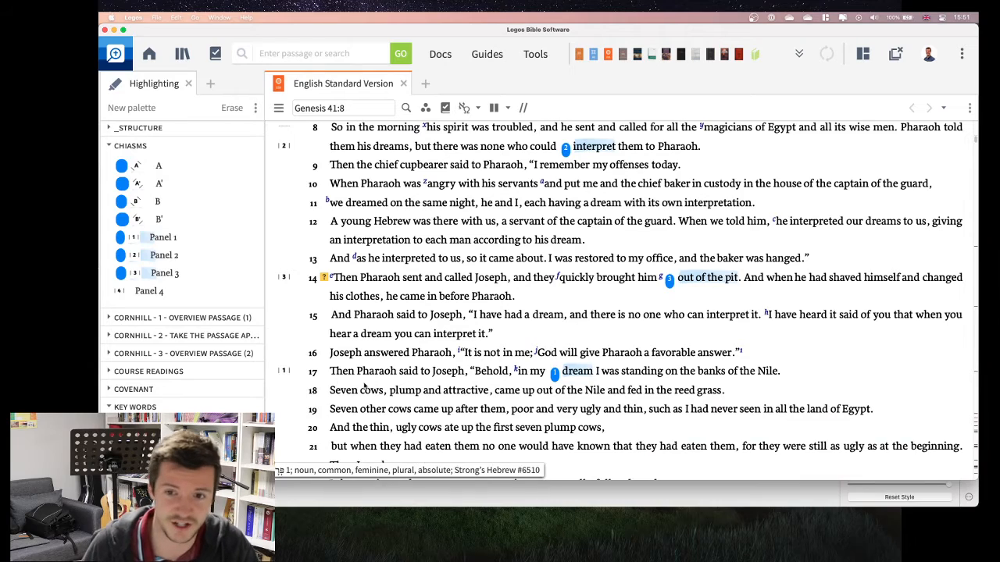
{"action": "scroll", "coordinate": [318, 370], "scroll_direction": "up", "scroll_amount": 5}
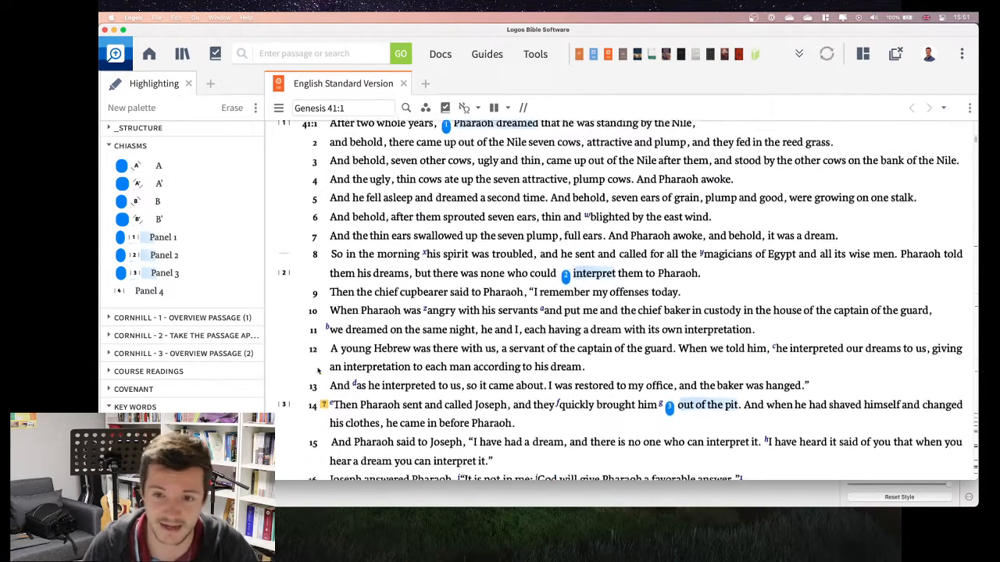
{"action": "scroll", "coordinate": [318, 370], "scroll_direction": "up", "scroll_amount": 1}
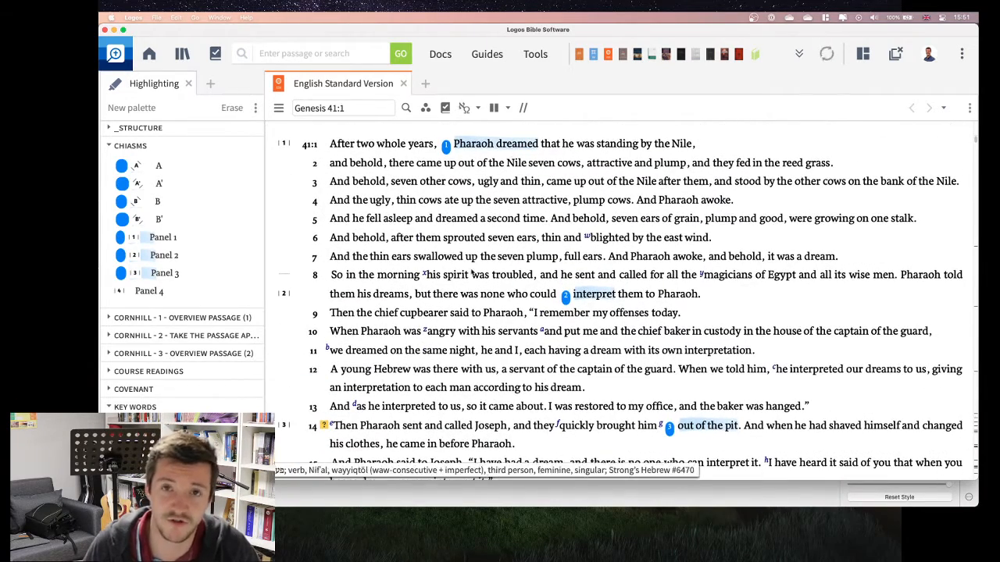
{"action": "scroll", "coordinate": [462, 326], "scroll_direction": "down", "scroll_amount": 5}
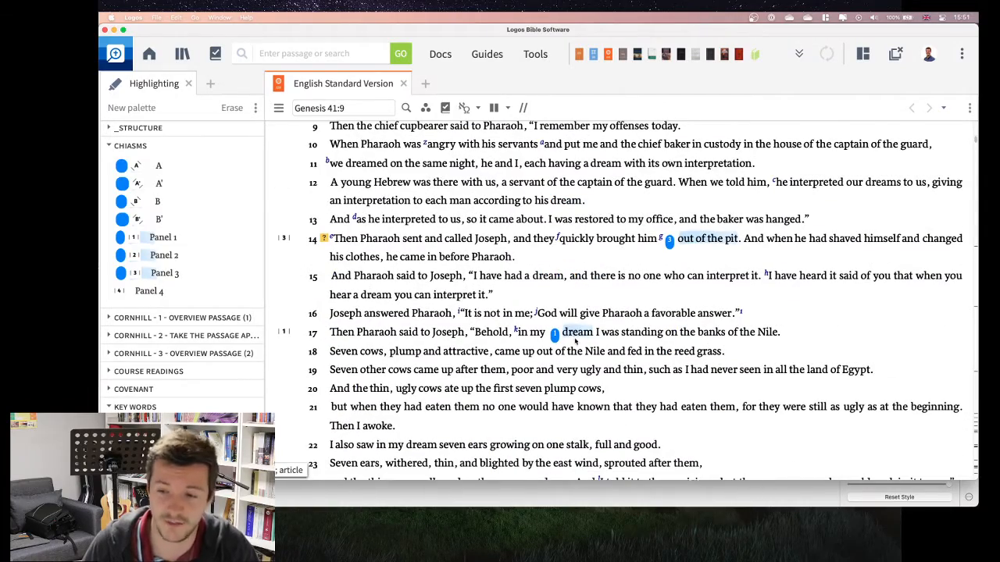
{"action": "scroll", "coordinate": [576, 339], "scroll_direction": "down", "scroll_amount": 8}
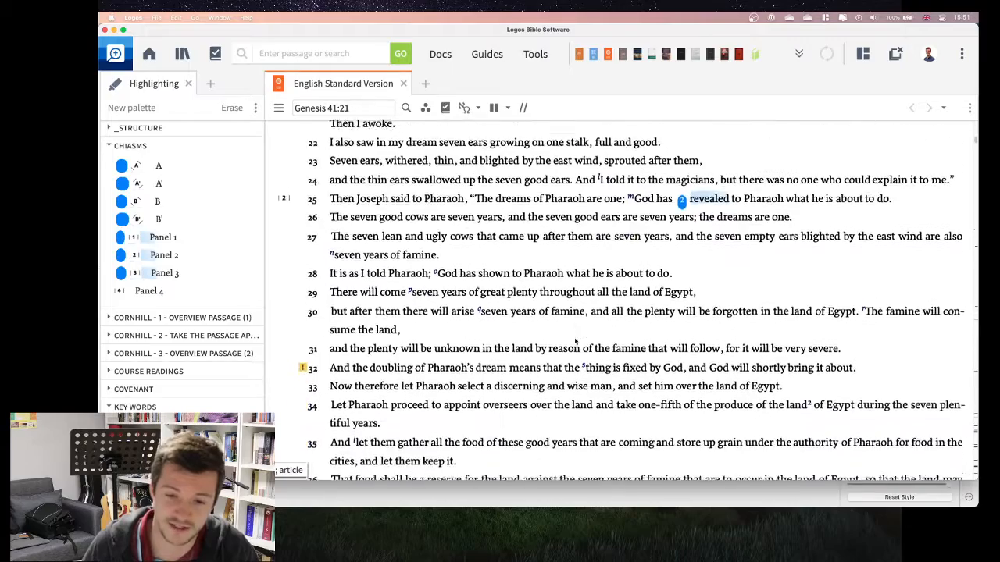
{"action": "scroll", "coordinate": [576, 340], "scroll_direction": "down", "scroll_amount": 3}
{"action": "scroll", "coordinate": [426, 323], "scroll_direction": "up", "scroll_amount": 5}
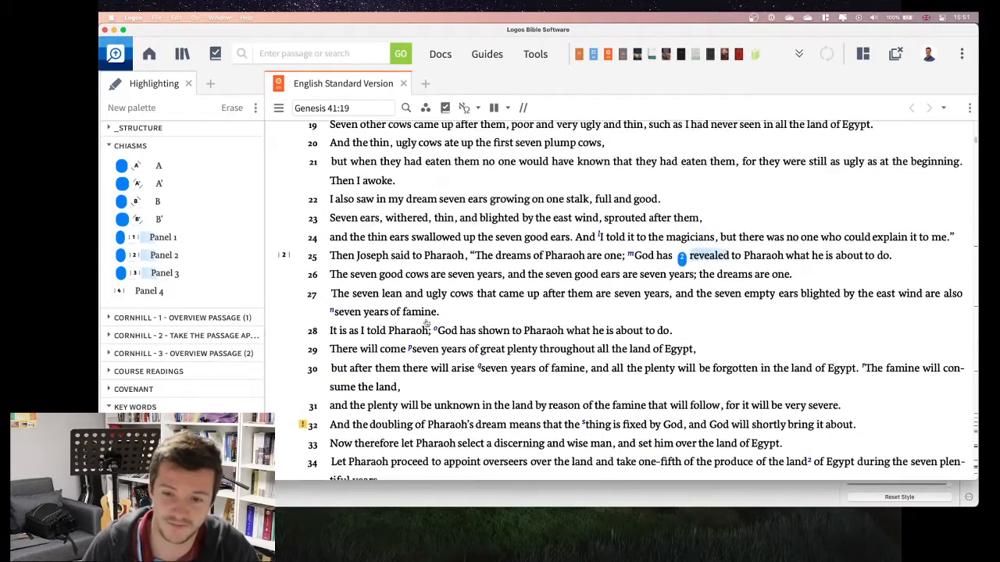
Step: Apply the Panel 4 style to "This proposal pleased Pharaoh" in Genesis 41:37
{"action": "scroll", "coordinate": [425, 323], "scroll_direction": "down", "scroll_amount": 4}
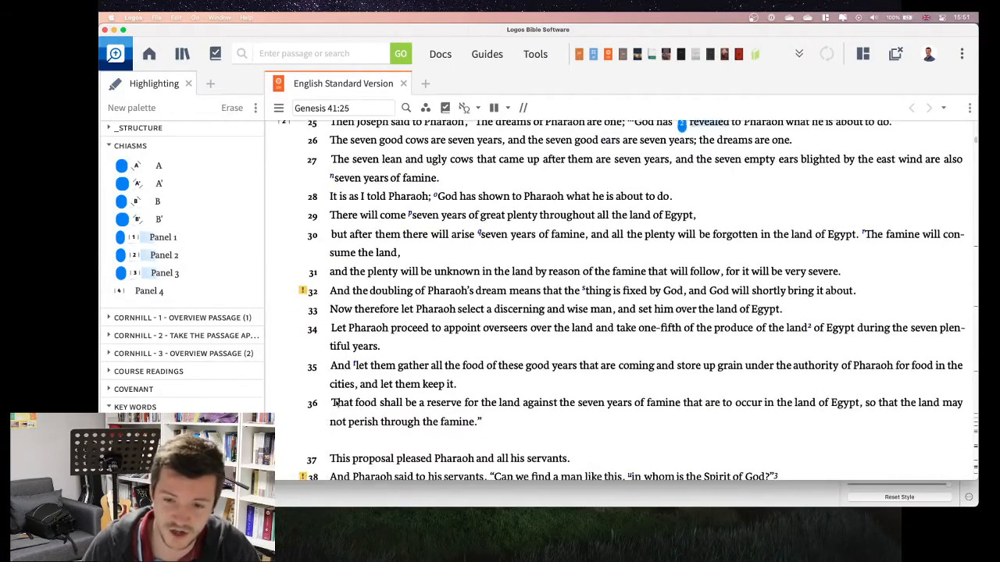
{"action": "scroll", "coordinate": [336, 403], "scroll_direction": "down", "scroll_amount": 2}
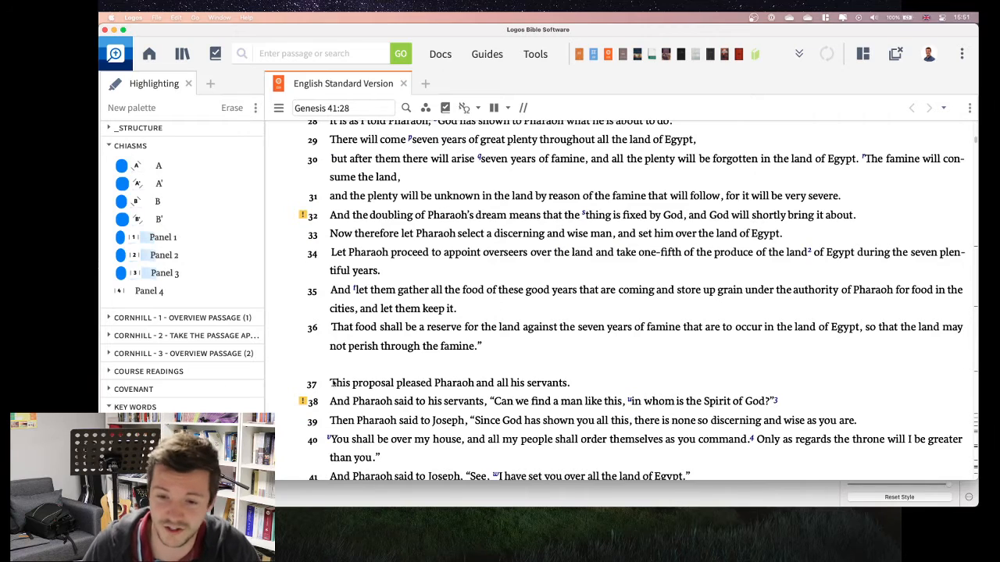
{"action": "left_click_drag", "start_coordinate": [333, 382], "coordinate": [450, 386]}
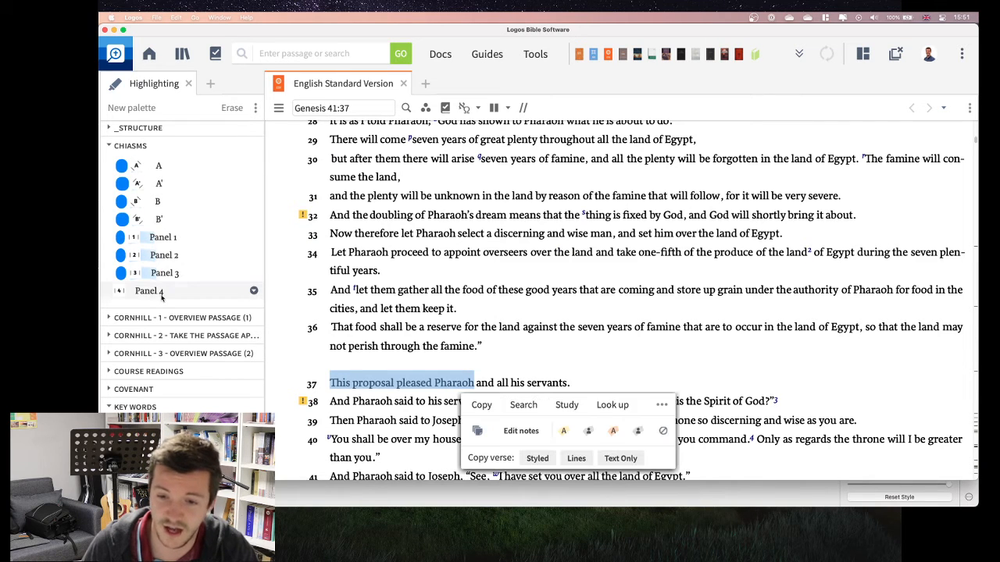
{"action": "left_click", "coordinate": [121, 291]}
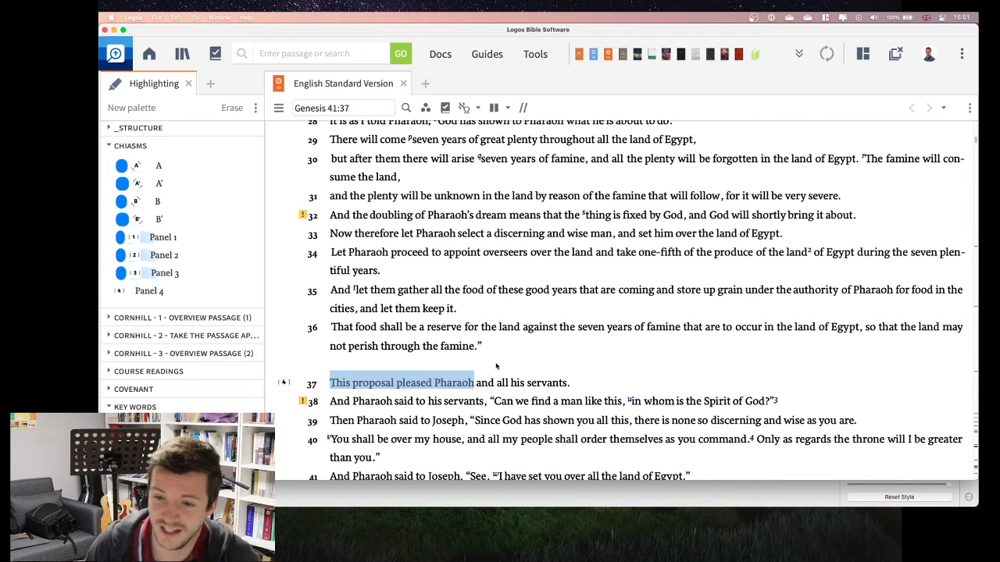
Step: Edit the Panel 4 style to use a natural highlighter background in light blue
{"action": "scroll", "coordinate": [379, 347], "scroll_direction": "up", "scroll_amount": 1}
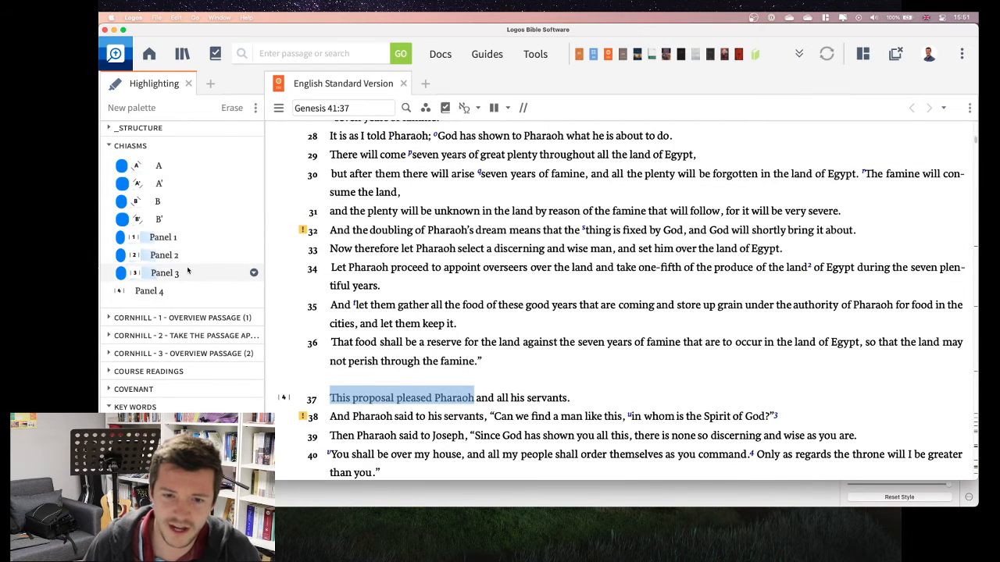
{"action": "left_click", "coordinate": [254, 291]}
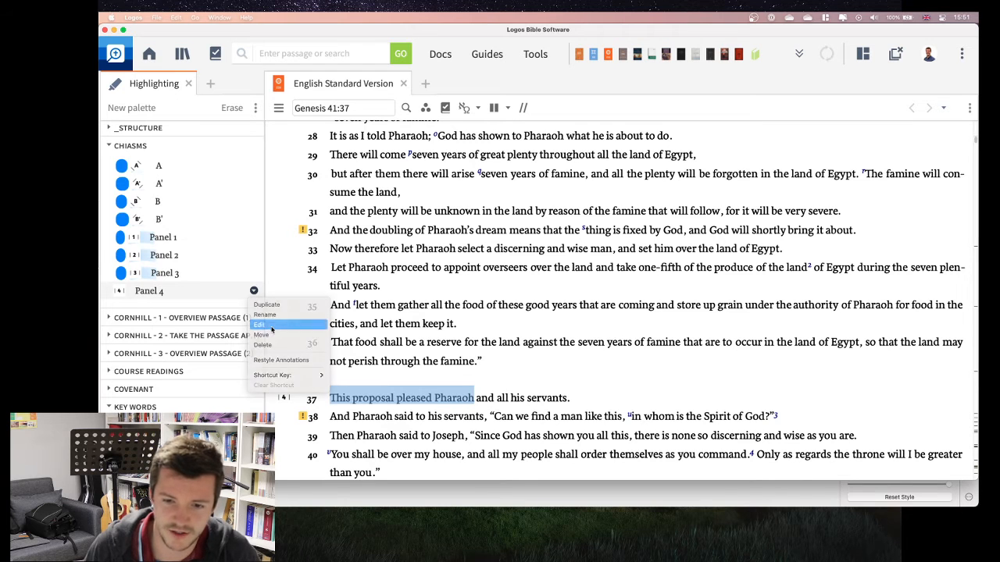
{"action": "left_click", "coordinate": [260, 326]}
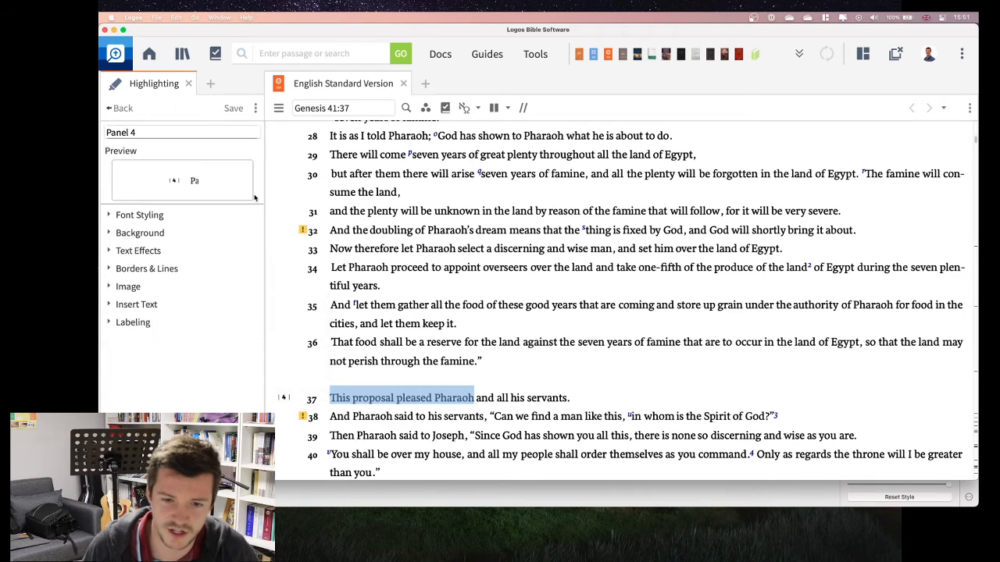
{"action": "left_click", "coordinate": [109, 233]}
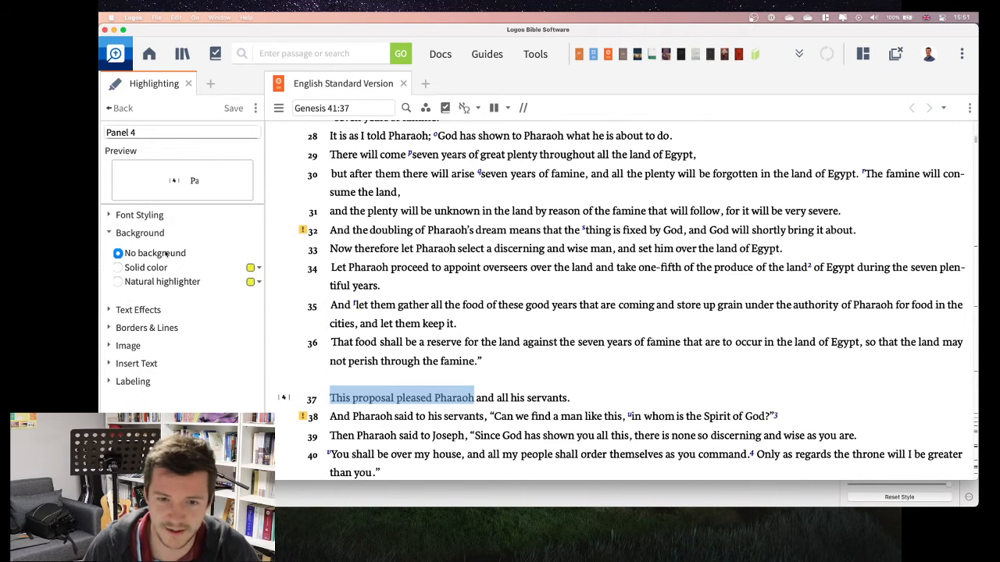
{"action": "left_click", "coordinate": [118, 282]}
{"action": "left_click", "coordinate": [258, 282]}
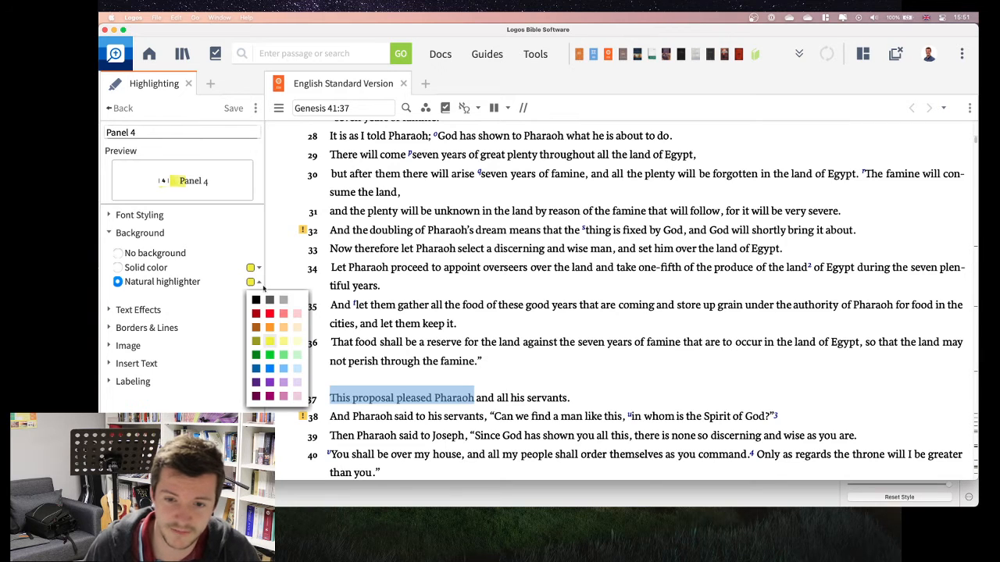
{"action": "left_click", "coordinate": [296, 369]}
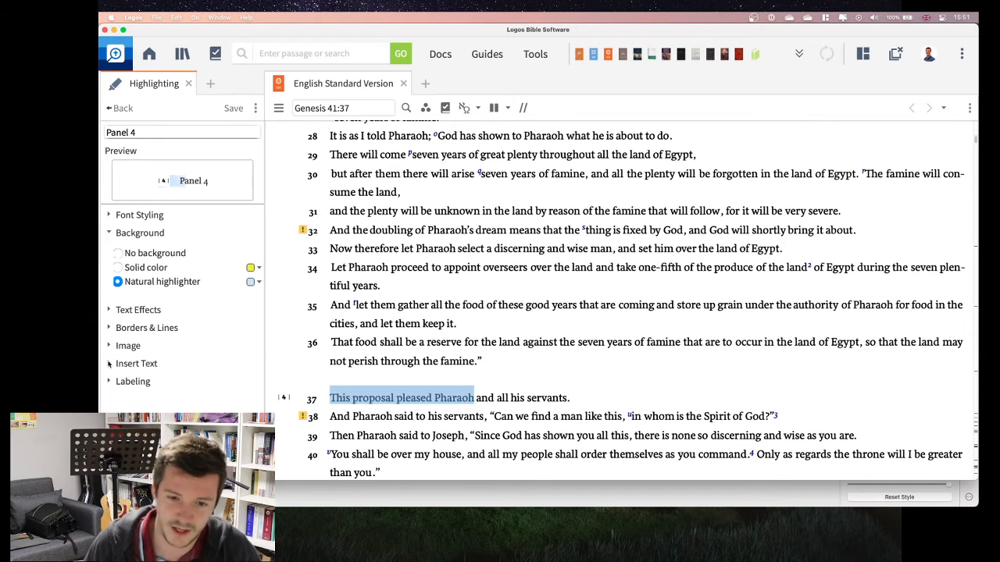
Step: Insert "4" as capsule text before the passage in the Panel 4 style, save the style and deselect the verse text
{"action": "scroll", "coordinate": [359, 330], "scroll_direction": "up", "scroll_amount": 4}
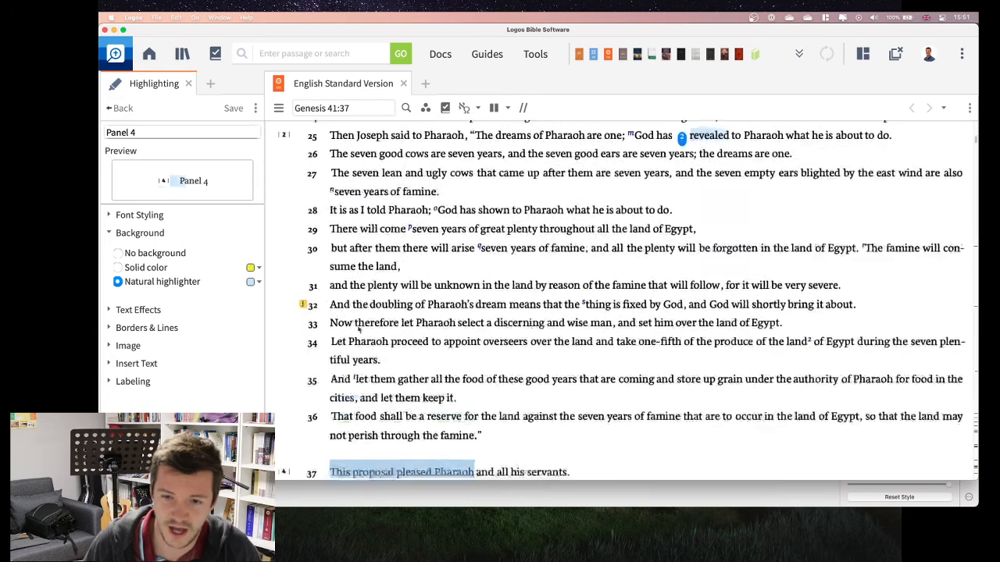
{"action": "left_click", "coordinate": [110, 363]}
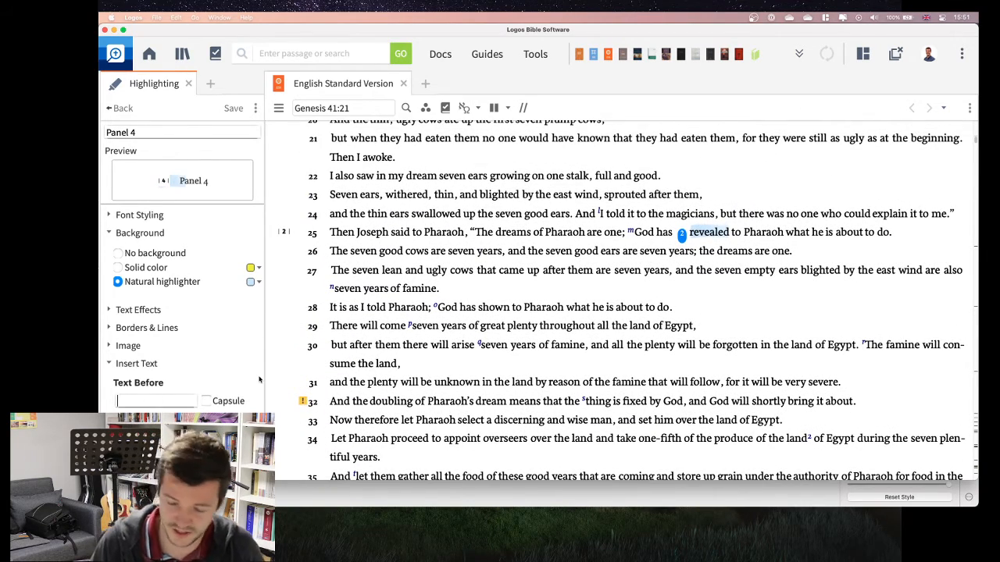
{"action": "type", "text": "4"}
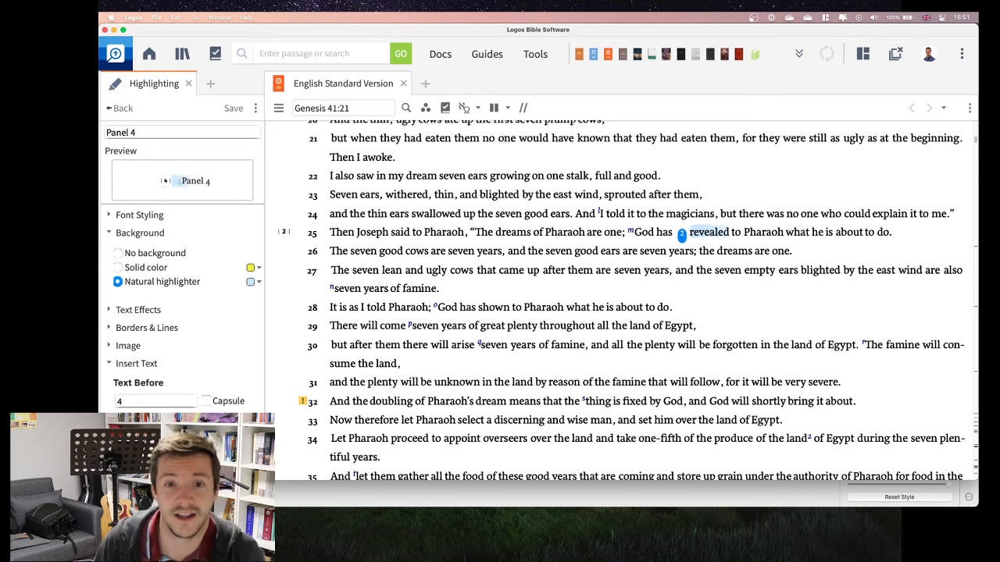
{"action": "left_click", "coordinate": [206, 400]}
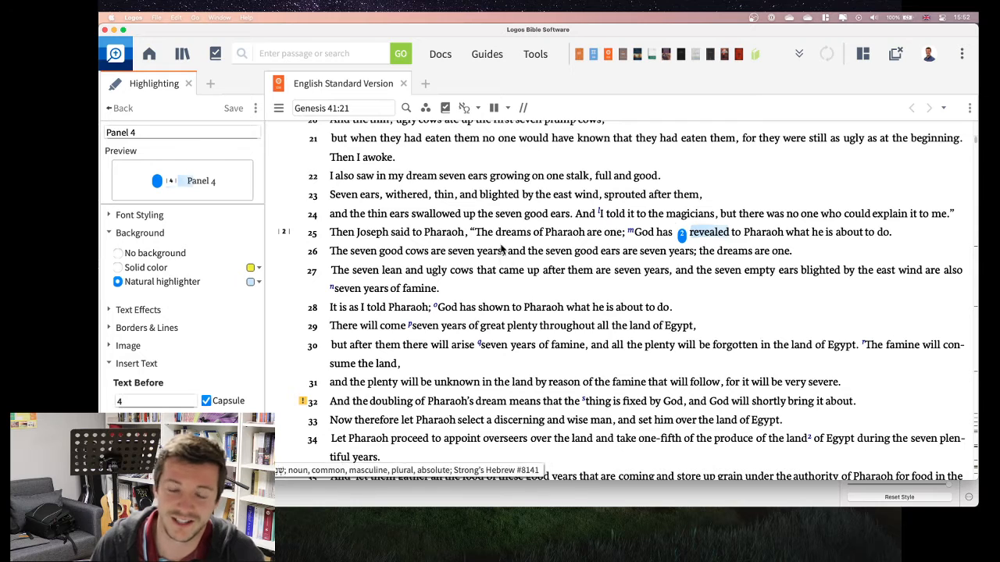
{"action": "scroll", "coordinate": [213, 386], "scroll_direction": "down", "scroll_amount": 2}
{"action": "scroll", "coordinate": [213, 386], "scroll_direction": "down", "scroll_amount": 6}
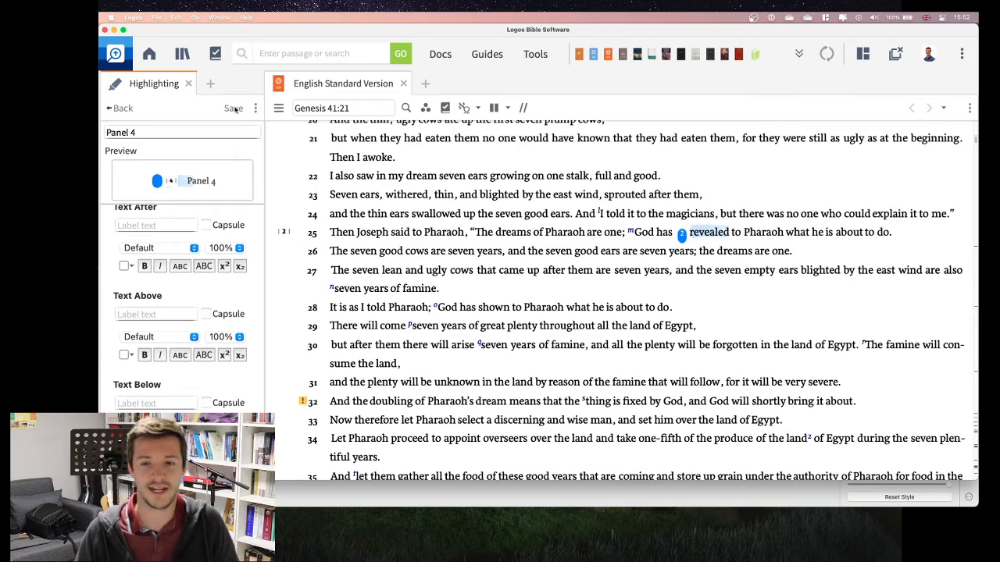
{"action": "scroll", "coordinate": [316, 297], "scroll_direction": "down", "scroll_amount": 10}
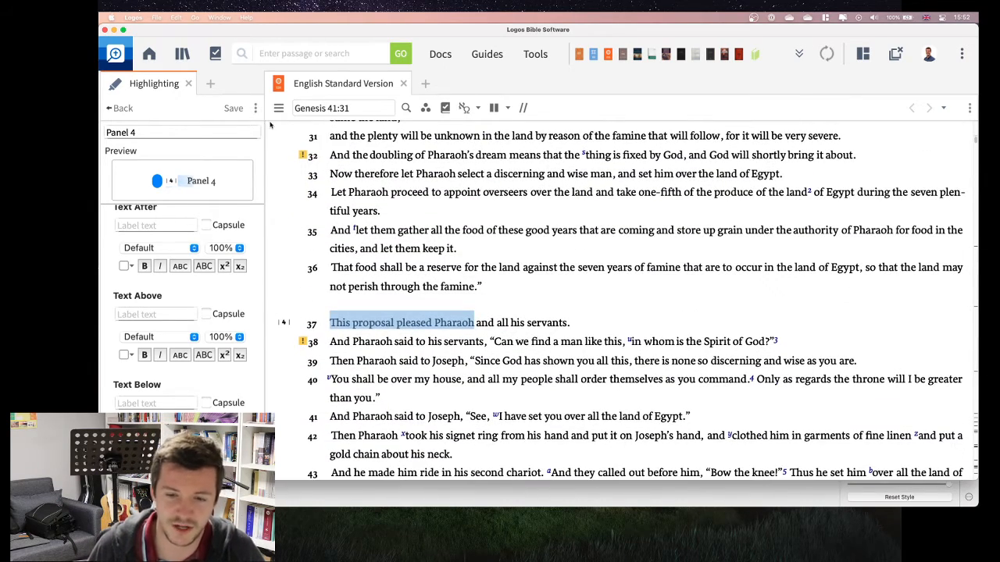
{"action": "left_click", "coordinate": [234, 109]}
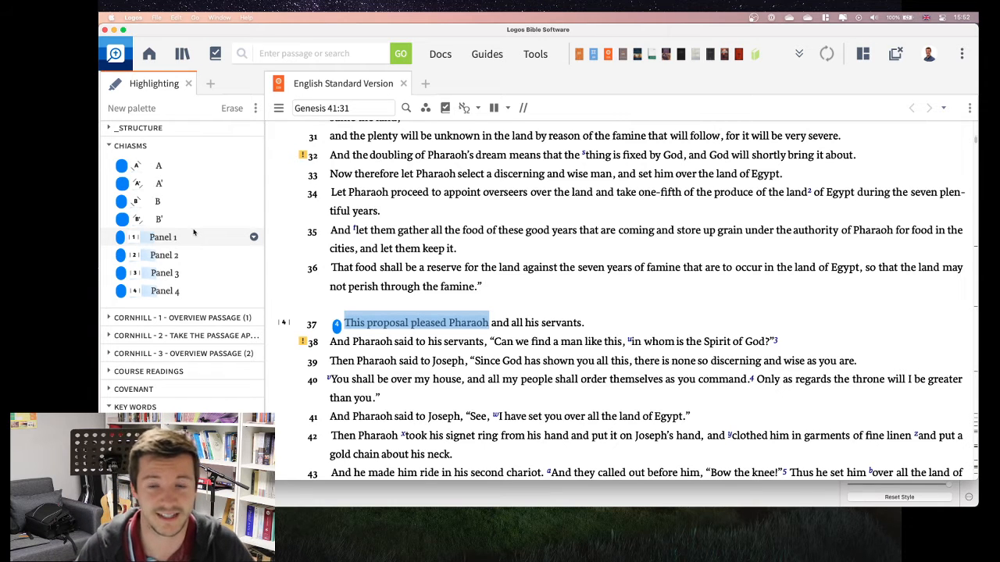
{"action": "left_click", "coordinate": [306, 313]}
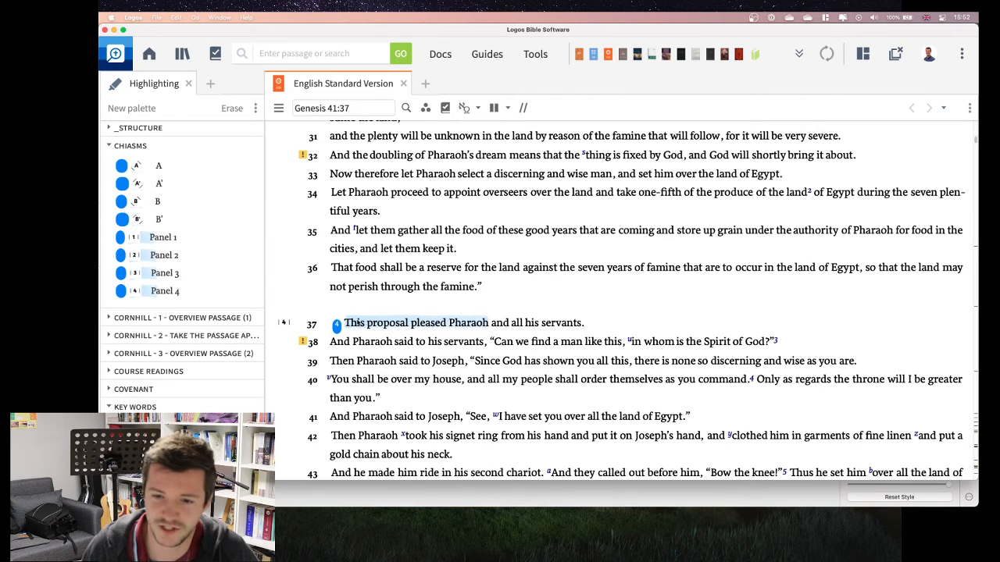
Step: Review the notebook choices available for the Chiasms palette without changing the assigned notebook
{"action": "left_click", "coordinate": [254, 291]}
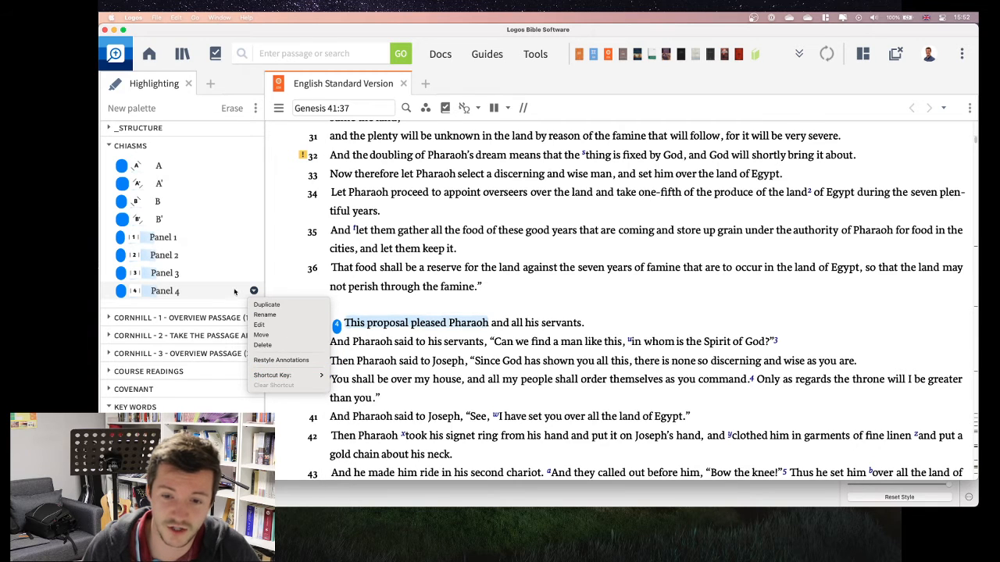
{"action": "left_click", "coordinate": [241, 150]}
{"action": "left_click", "coordinate": [253, 146]}
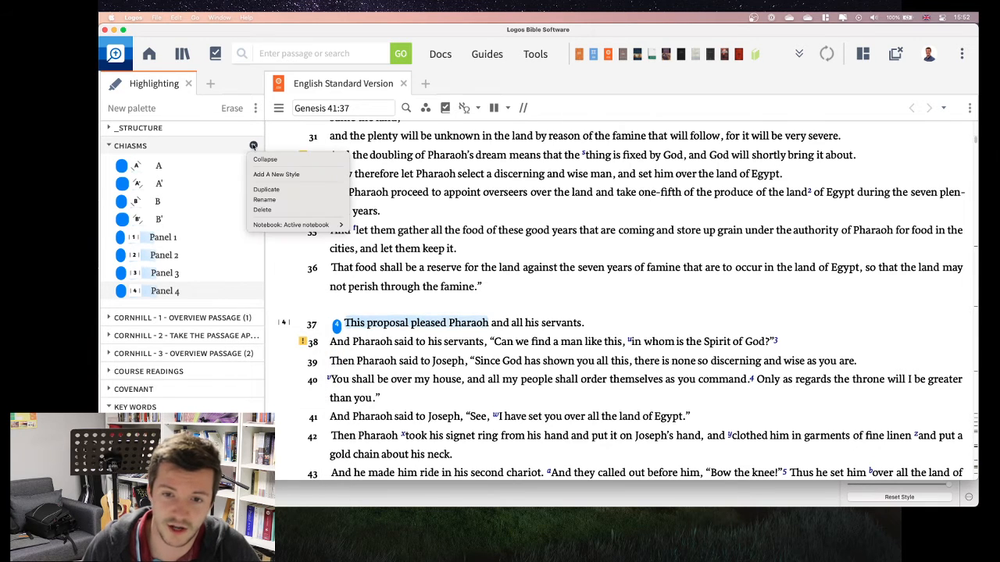
{"action": "mouse_move", "coordinate": [289, 225]}
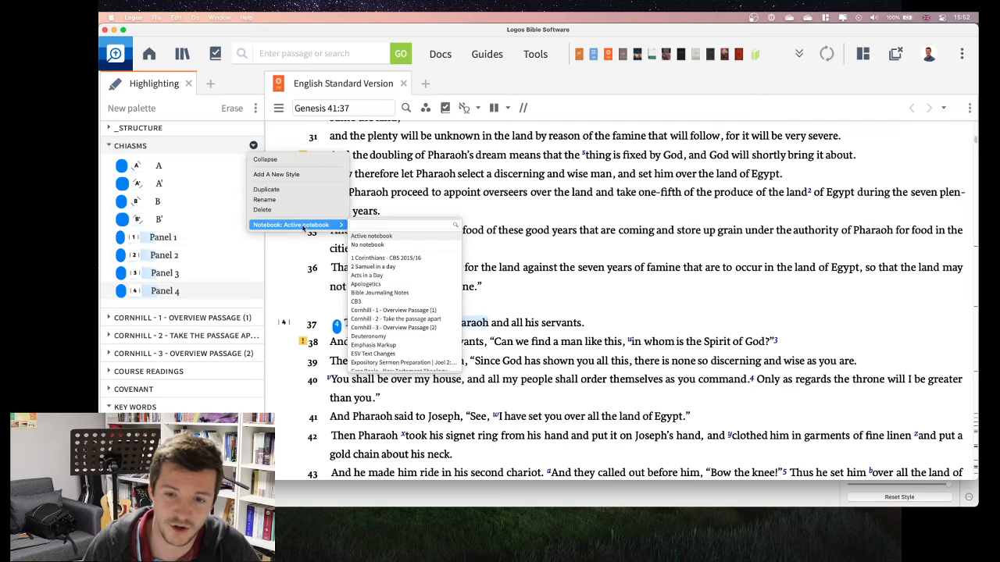
{"action": "scroll", "coordinate": [383, 275], "scroll_direction": "down", "scroll_amount": 5}
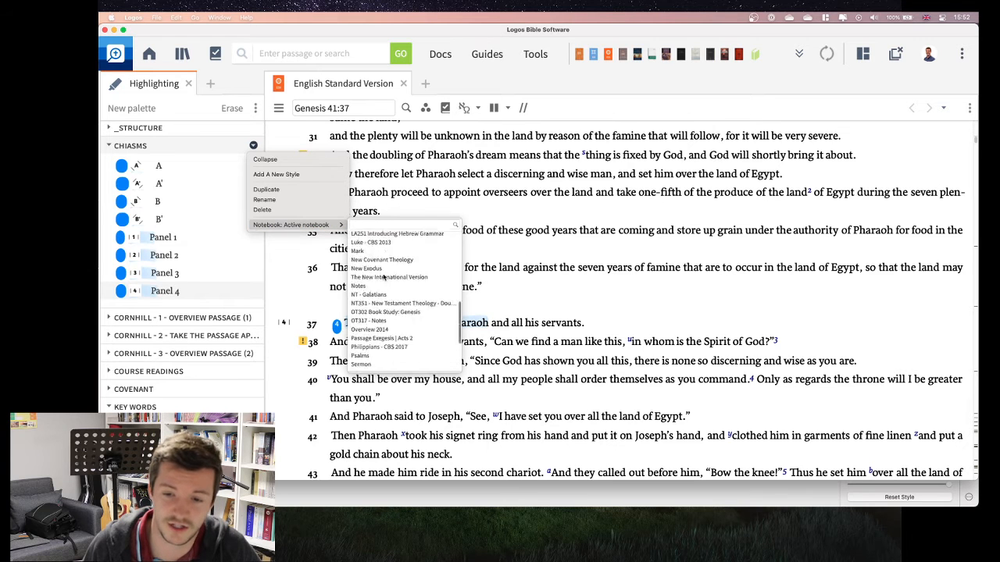
{"action": "scroll", "coordinate": [381, 275], "scroll_direction": "up", "scroll_amount": 5}
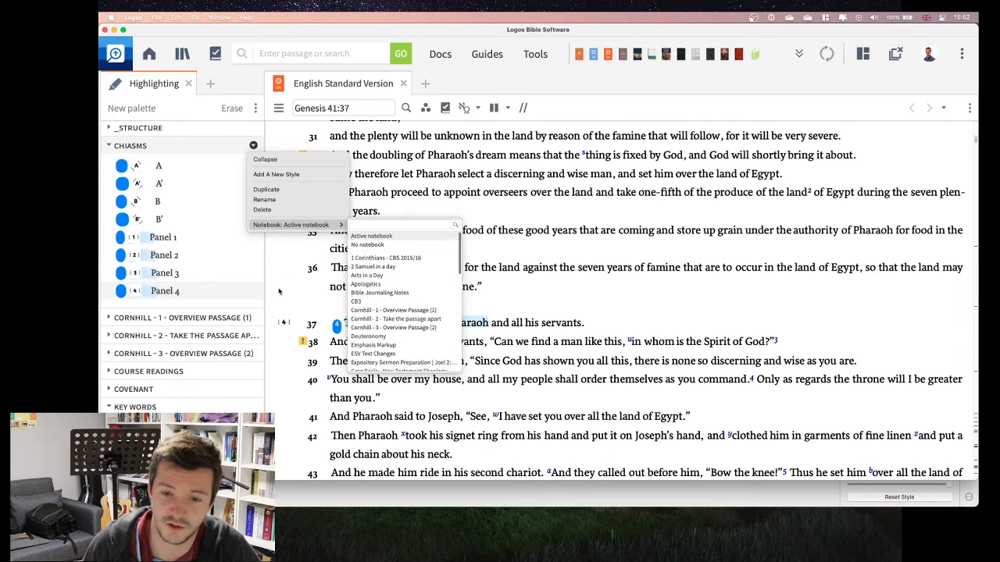
{"action": "left_click", "coordinate": [225, 292]}
Step: Assign 4 as the shortcut key for the Panel 4 style
{"action": "left_click", "coordinate": [253, 291]}
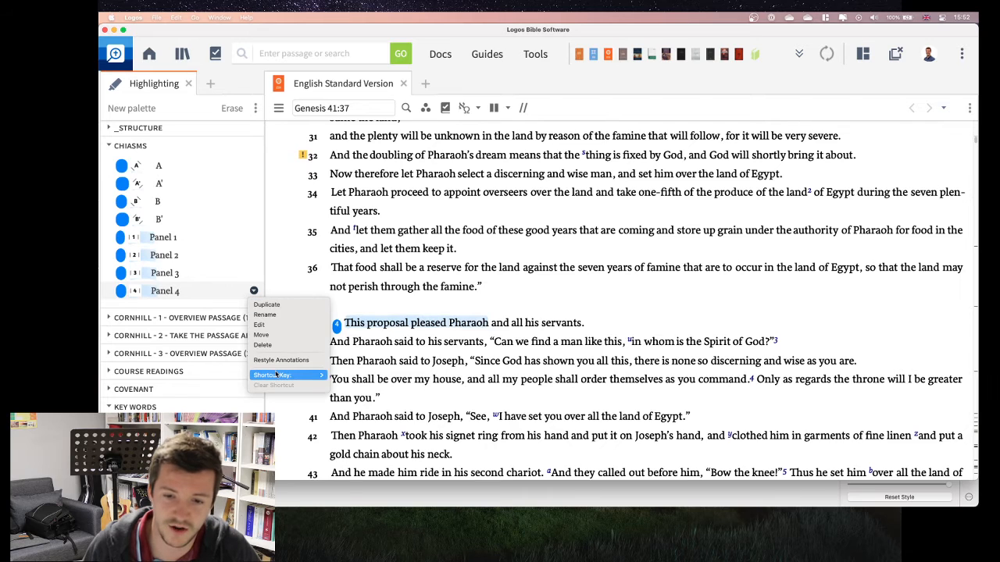
{"action": "mouse_move", "coordinate": [276, 375]}
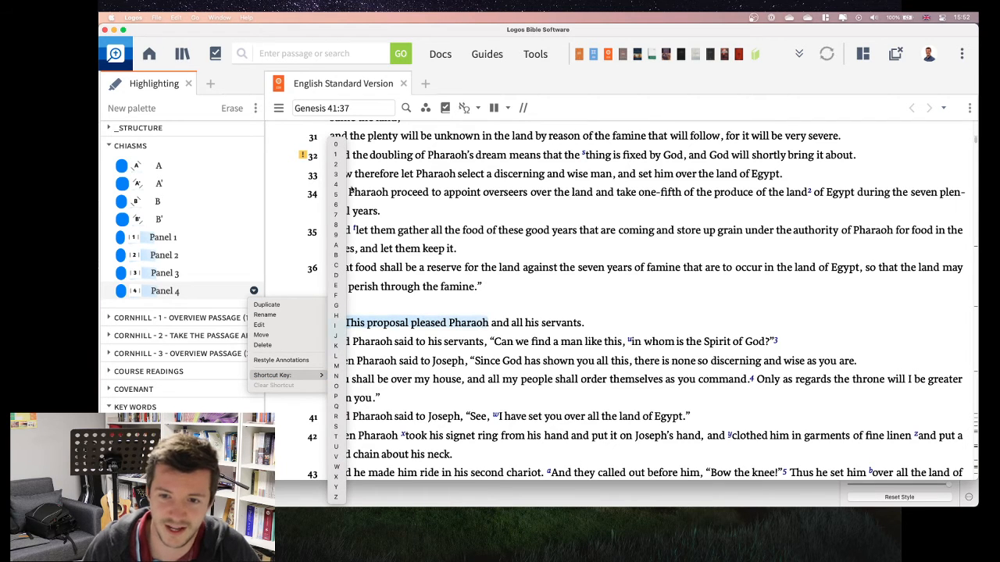
{"action": "left_click", "coordinate": [336, 185]}
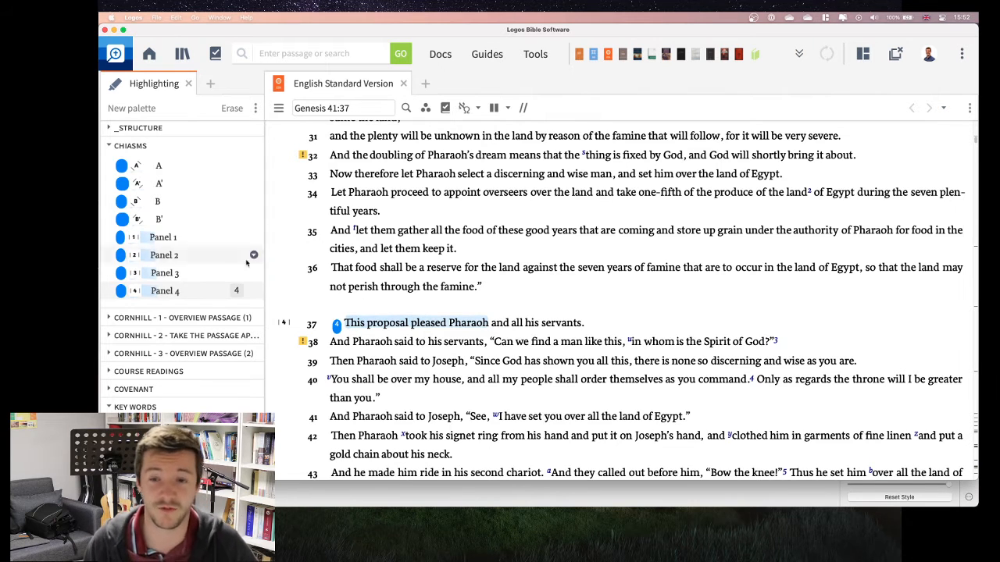
Step: Expand the _Structure palette and review its styles along with those in the Key Words and OT References palettes
{"action": "scroll", "coordinate": [178, 249], "scroll_direction": "up", "scroll_amount": 1}
{"action": "scroll", "coordinate": [178, 250], "scroll_direction": "up", "scroll_amount": 3}
{"action": "left_click", "coordinate": [108, 201]}
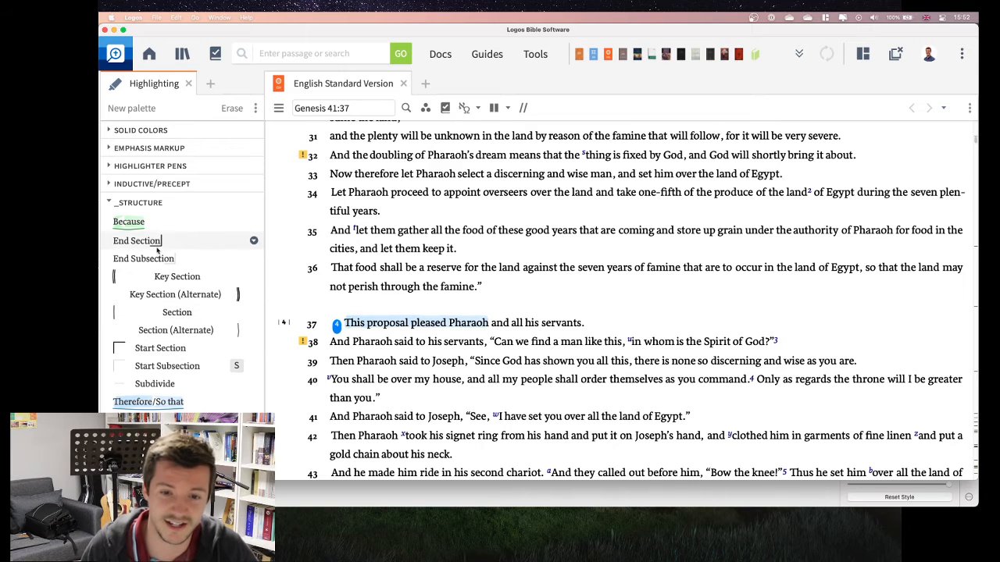
{"action": "scroll", "coordinate": [172, 332], "scroll_direction": "down", "scroll_amount": 1}
{"action": "scroll", "coordinate": [172, 332], "scroll_direction": "down", "scroll_amount": 5}
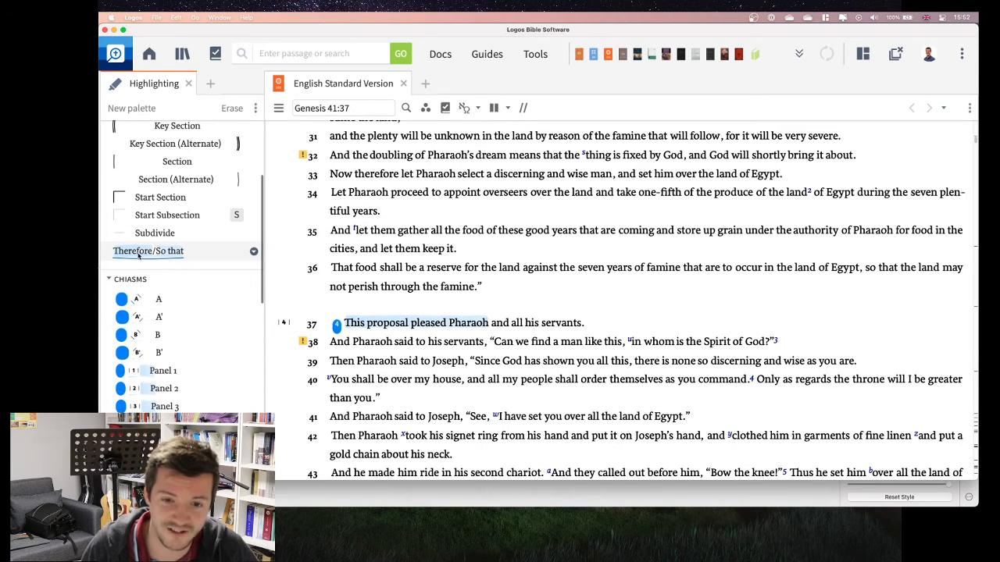
{"action": "scroll", "coordinate": [155, 259], "scroll_direction": "up", "scroll_amount": 3}
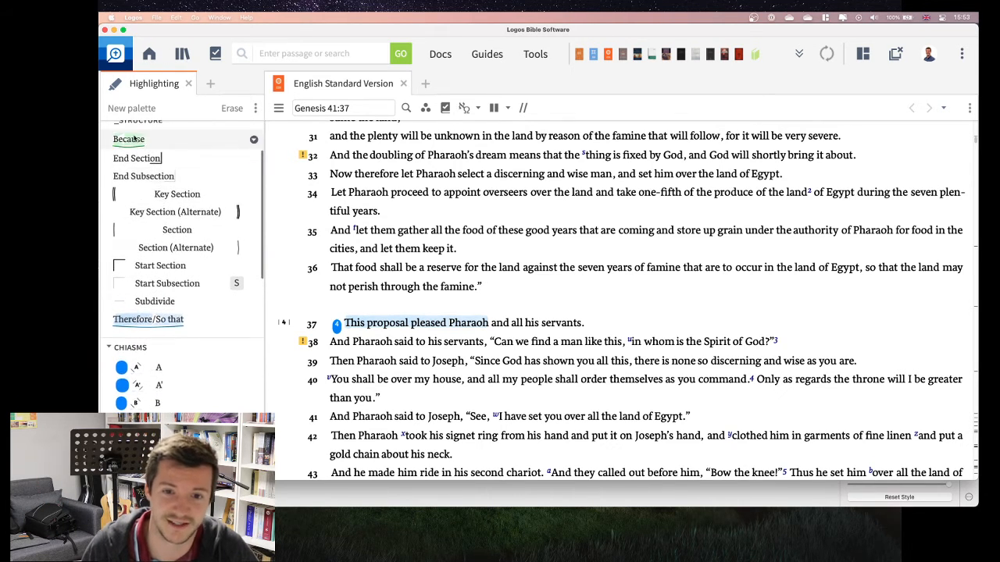
{"action": "scroll", "coordinate": [168, 272], "scroll_direction": "down", "scroll_amount": 6}
{"action": "scroll", "coordinate": [168, 271], "scroll_direction": "down", "scroll_amount": 9}
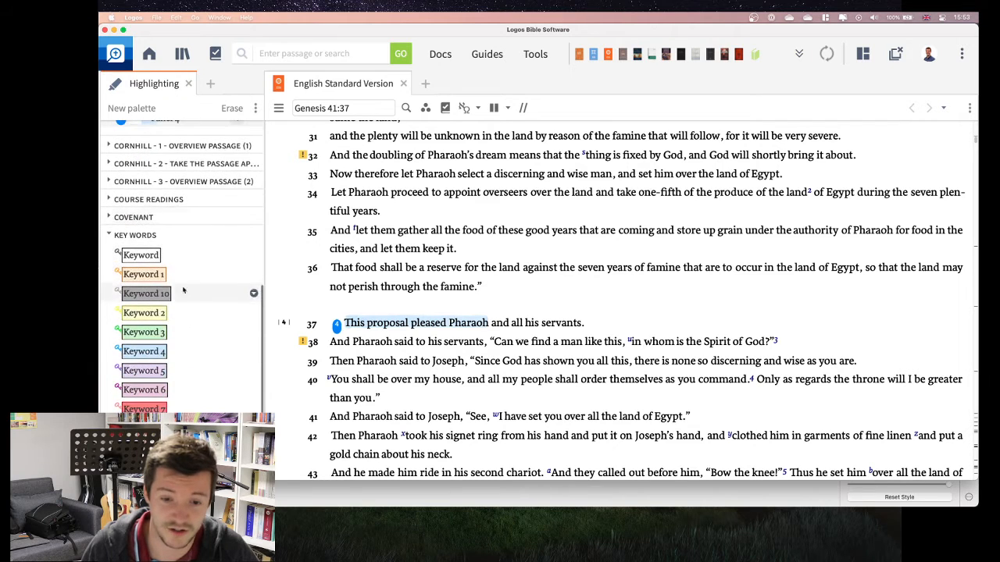
{"action": "scroll", "coordinate": [185, 339], "scroll_direction": "down", "scroll_amount": 8}
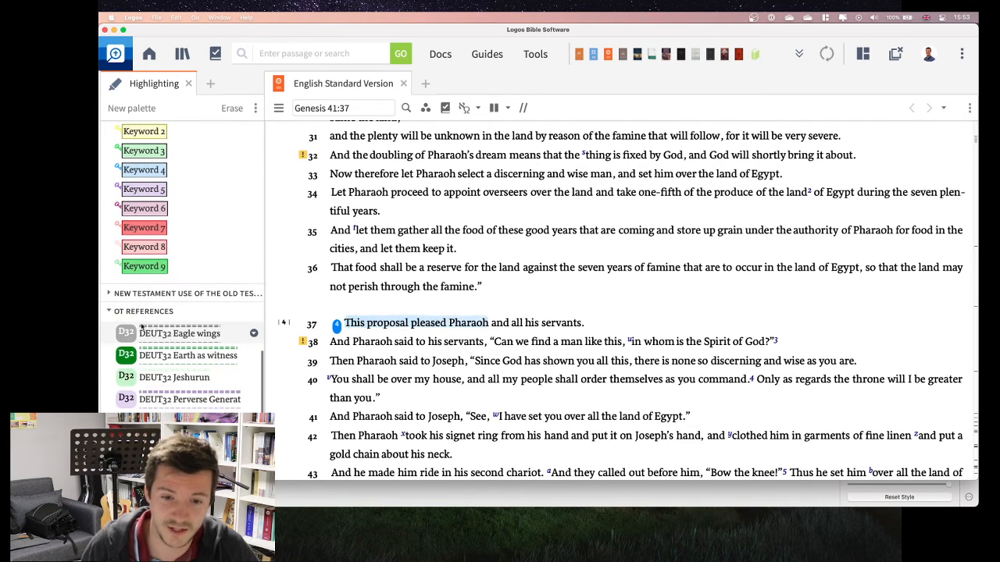
Step: Open Philippians in the English Standard Version and go back to chapter 2
{"action": "left_click", "coordinate": [358, 108]}
{"action": "type", "text": "phil"}
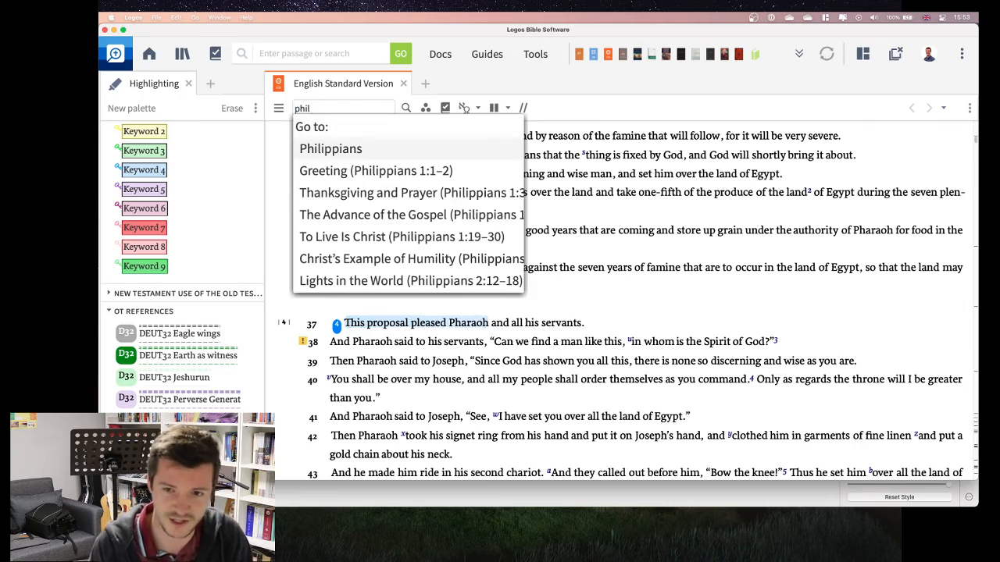
{"action": "key", "text": "Return"}
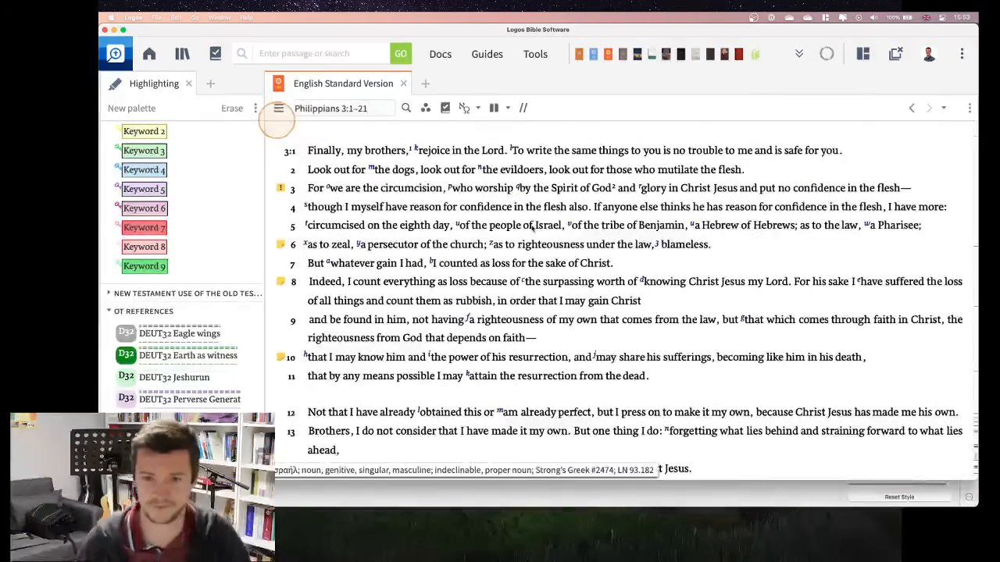
{"action": "scroll", "coordinate": [512, 295], "scroll_direction": "up", "scroll_amount": 5}
{"action": "scroll", "coordinate": [512, 295], "scroll_direction": "up", "scroll_amount": 10}
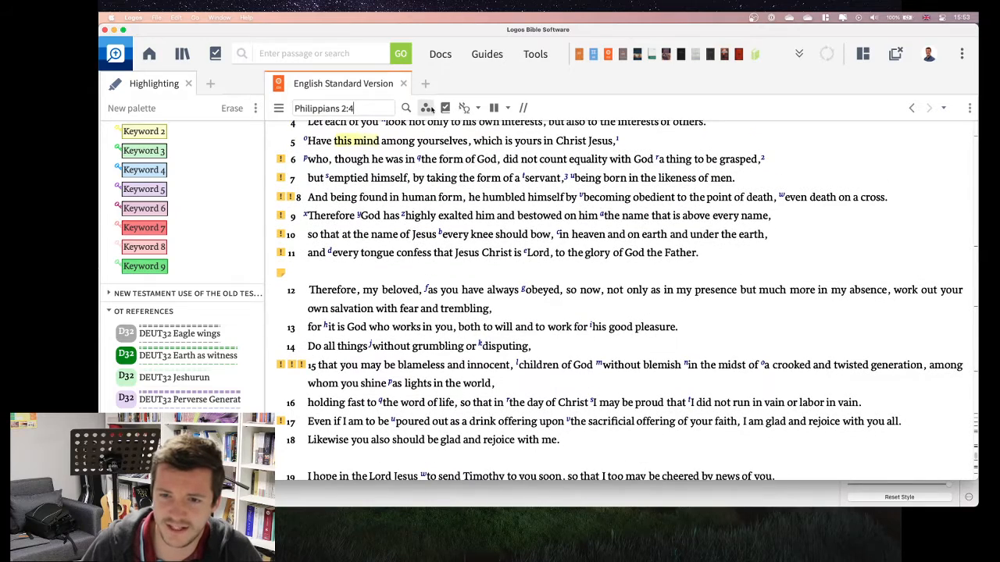
Step: Enable the whole Visual Filters group for the English Standard Version
{"action": "left_click", "coordinate": [428, 110]}
{"action": "scroll", "coordinate": [521, 295], "scroll_direction": "down", "scroll_amount": 10}
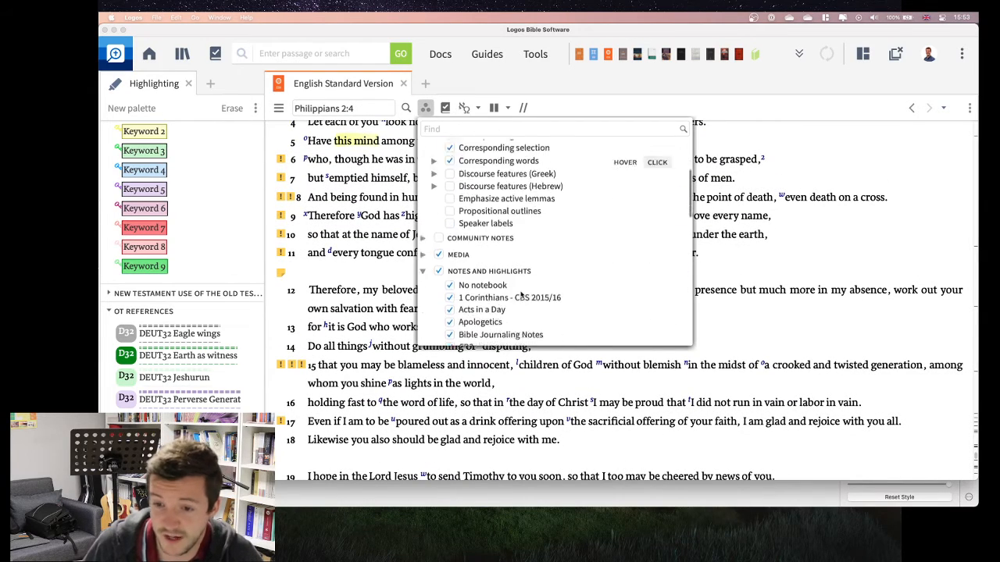
{"action": "scroll", "coordinate": [521, 294], "scroll_direction": "down", "scroll_amount": 15}
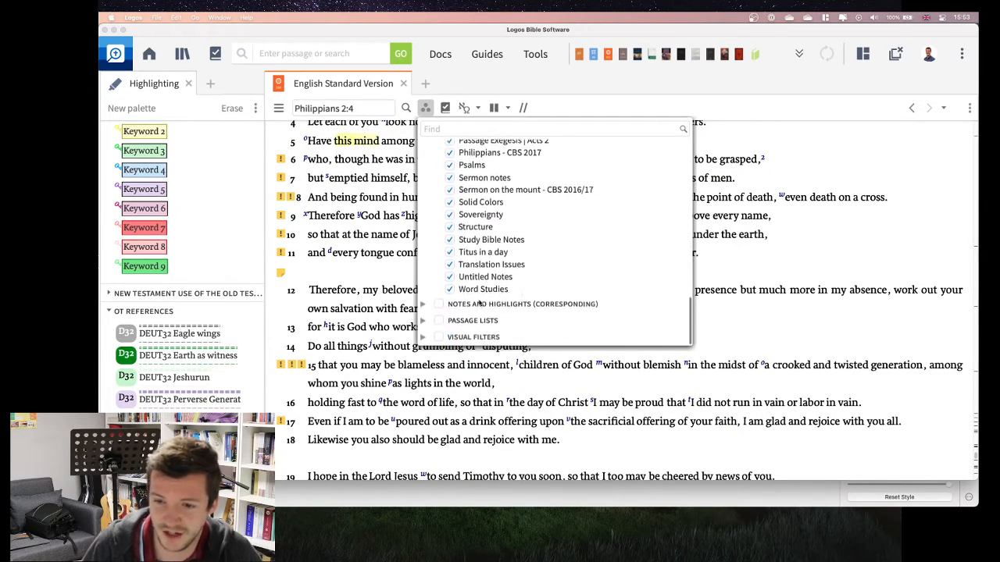
{"action": "left_click", "coordinate": [439, 338]}
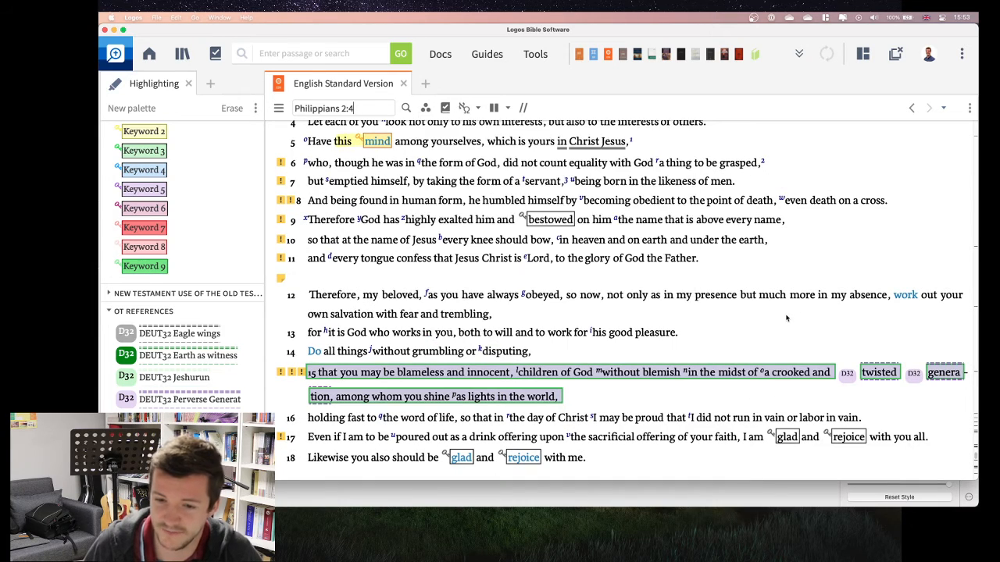
Step: Examine the keyword and Old Testament reference highlighting throughout Philippians 1 and 2
{"action": "scroll", "coordinate": [691, 311], "scroll_direction": "down", "scroll_amount": 3}
{"action": "scroll", "coordinate": [692, 311], "scroll_direction": "down", "scroll_amount": 1}
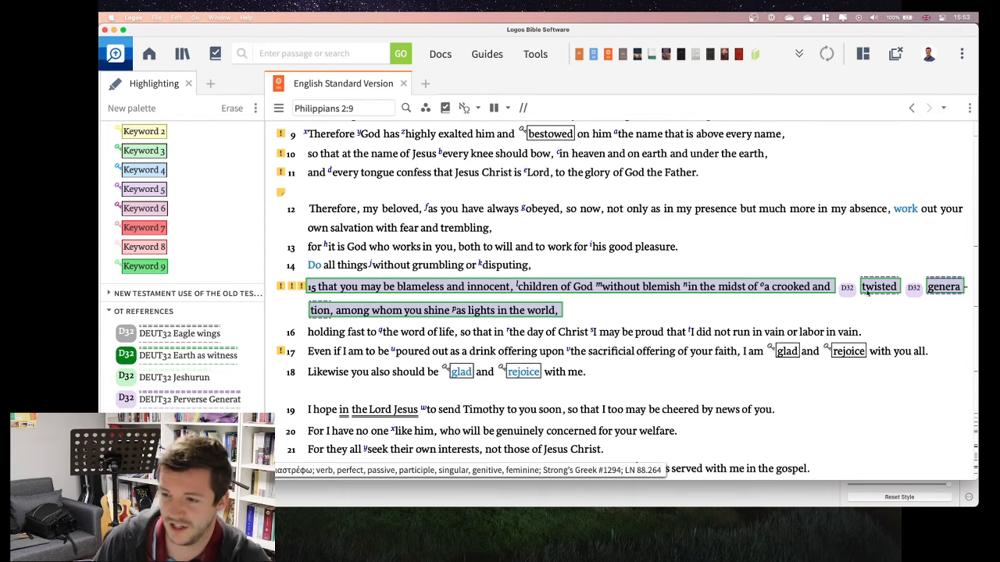
{"action": "scroll", "coordinate": [457, 315], "scroll_direction": "up", "scroll_amount": 10}
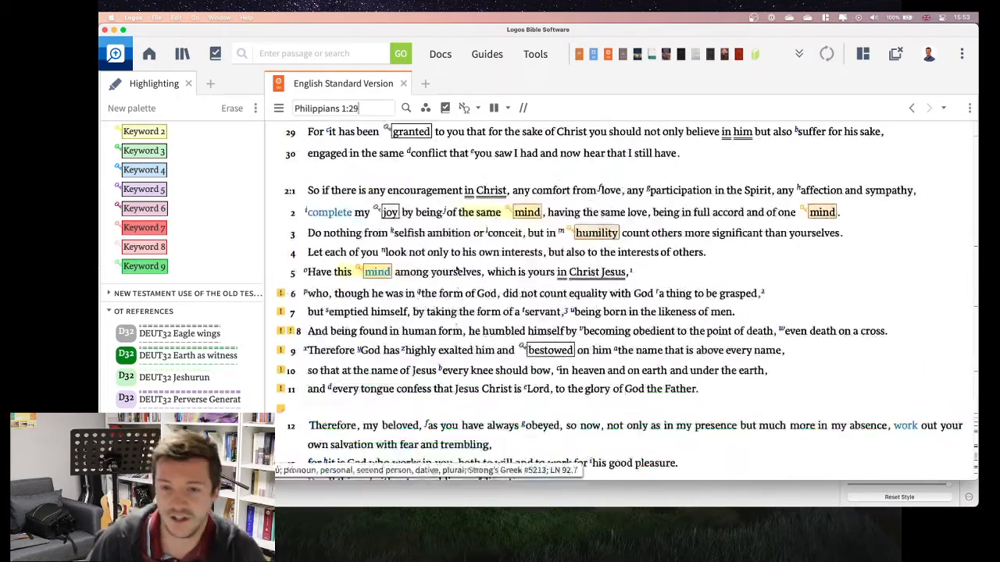
{"action": "scroll", "coordinate": [459, 258], "scroll_direction": "up", "scroll_amount": 15}
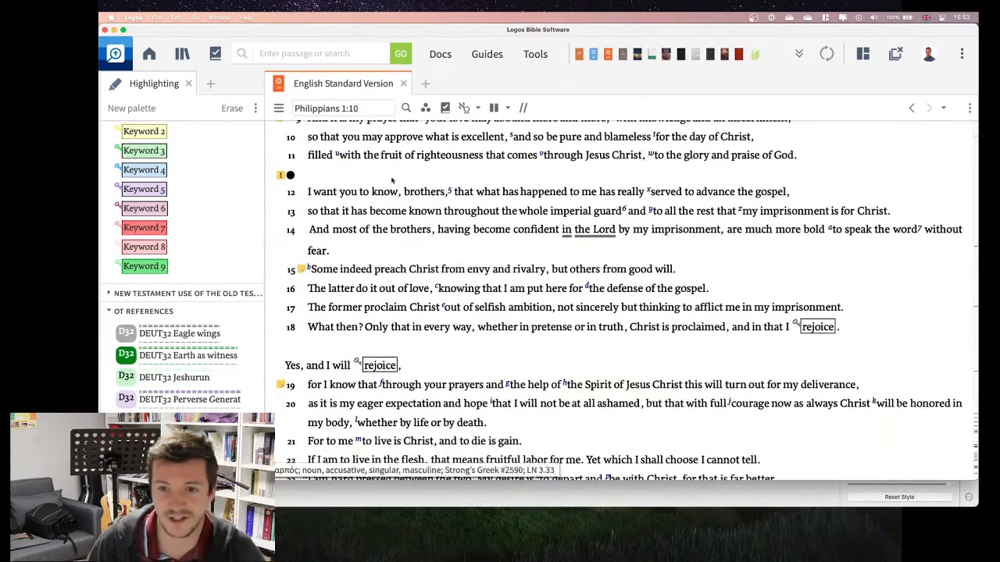
{"action": "scroll", "coordinate": [390, 172], "scroll_direction": "up", "scroll_amount": 8}
Step: Go to Romans 11 and examine the keyword and Old Testament reference highlighting back to Romans 9:30
{"action": "key", "text": "super+a"}
{"action": "type", "text": "rom 11"}
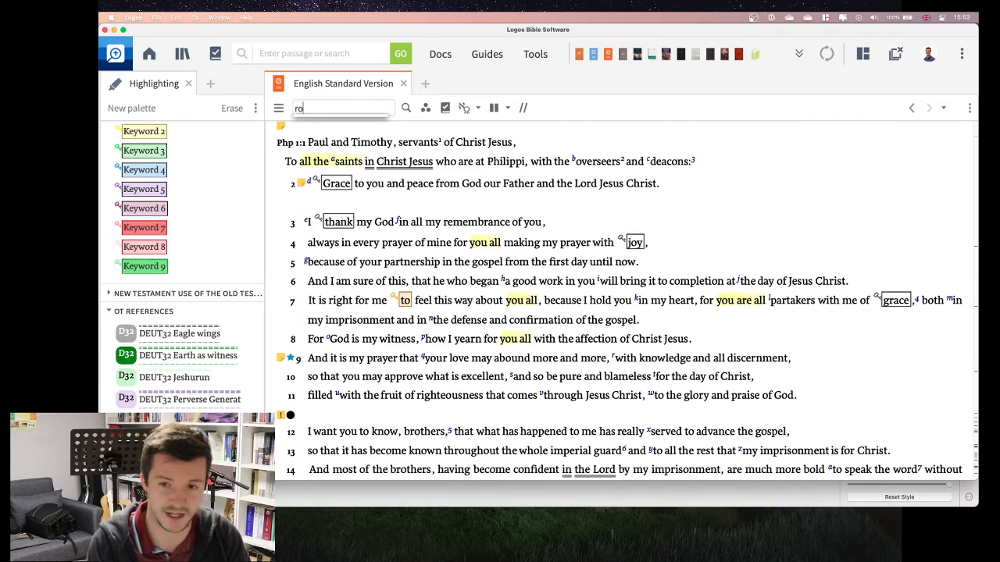
{"action": "key", "text": "Return"}
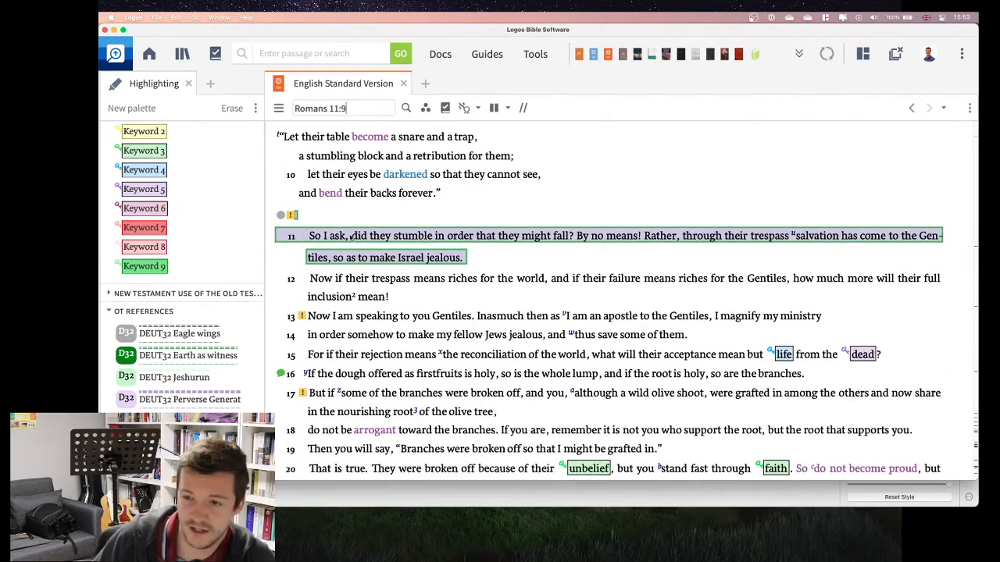
{"action": "scroll", "coordinate": [349, 249], "scroll_direction": "down", "scroll_amount": 10}
{"action": "scroll", "coordinate": [349, 250], "scroll_direction": "up", "scroll_amount": 20}
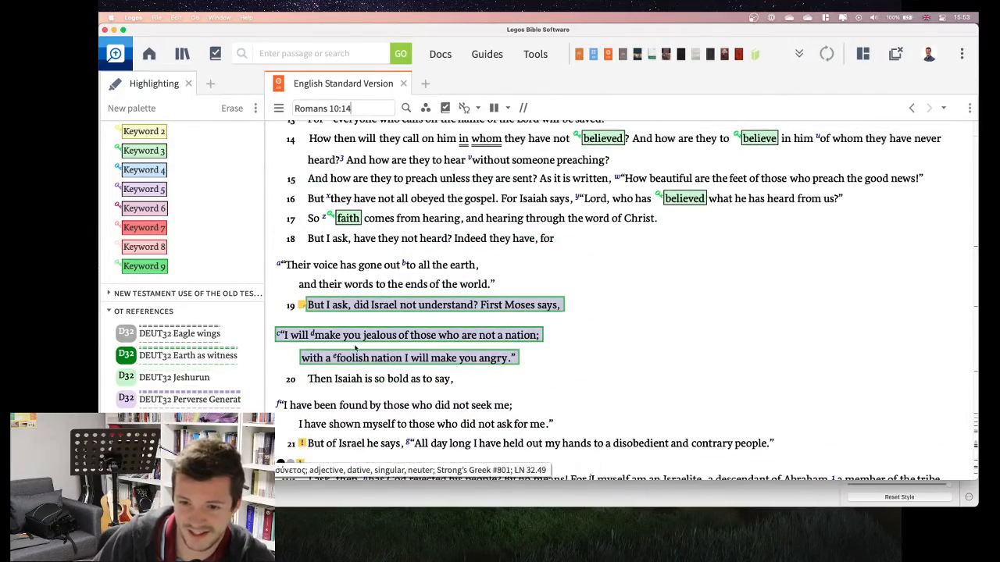
{"action": "scroll", "coordinate": [439, 356], "scroll_direction": "up", "scroll_amount": 4}
{"action": "scroll", "coordinate": [439, 356], "scroll_direction": "up", "scroll_amount": 10}
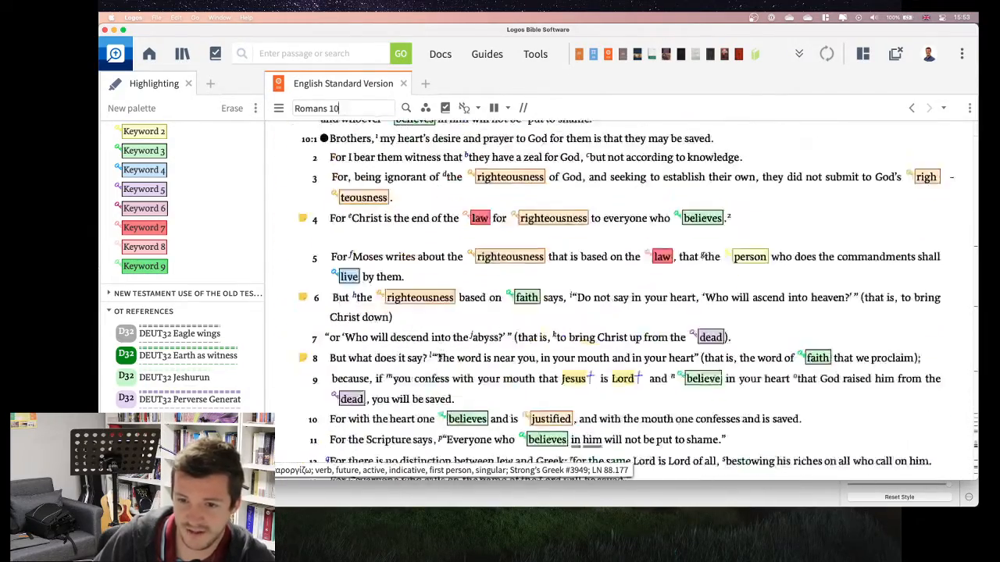
{"action": "scroll", "coordinate": [439, 356], "scroll_direction": "down", "scroll_amount": 5}
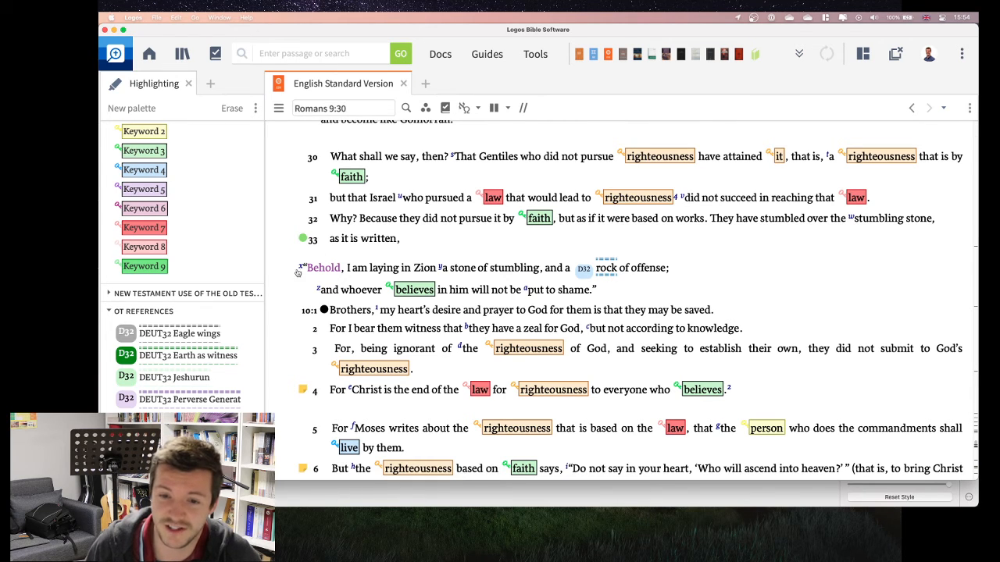
Step: Open the Isaiah 28:16 cross-reference cited at Romans 9:33 and examine the markup in the preceding verses
{"action": "mouse_move", "coordinate": [300, 268]}
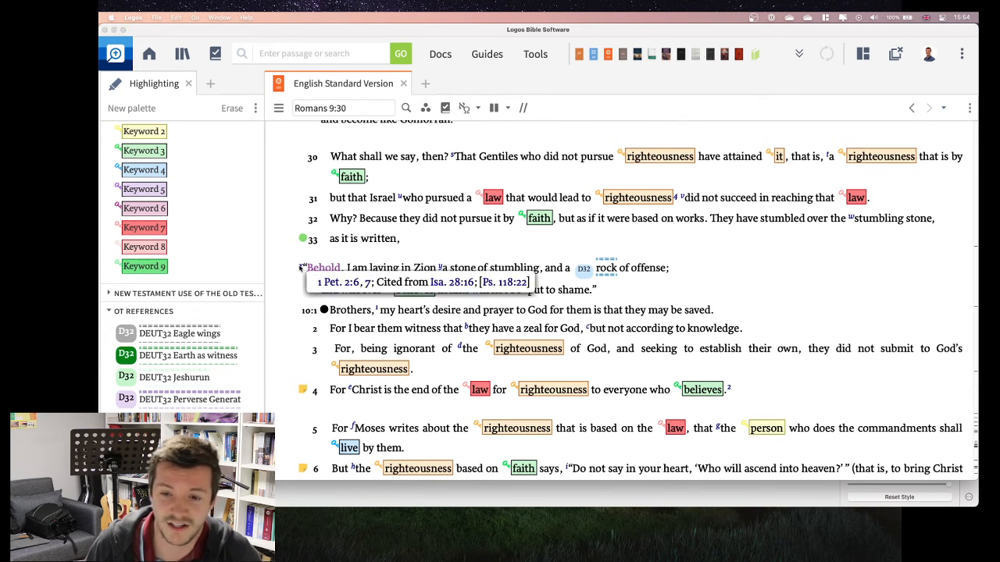
{"action": "left_click", "coordinate": [443, 282]}
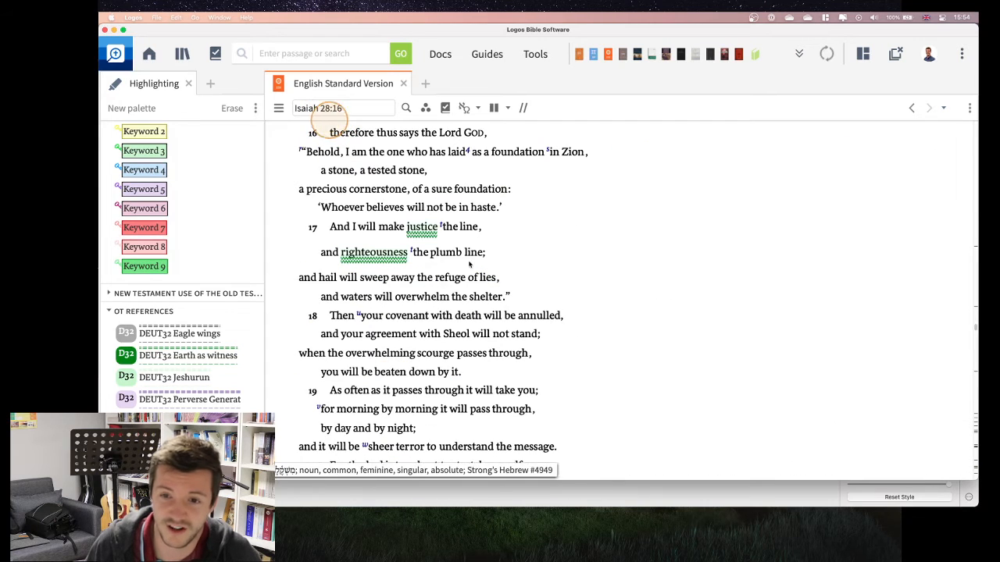
{"action": "scroll", "coordinate": [469, 265], "scroll_direction": "up", "scroll_amount": 5}
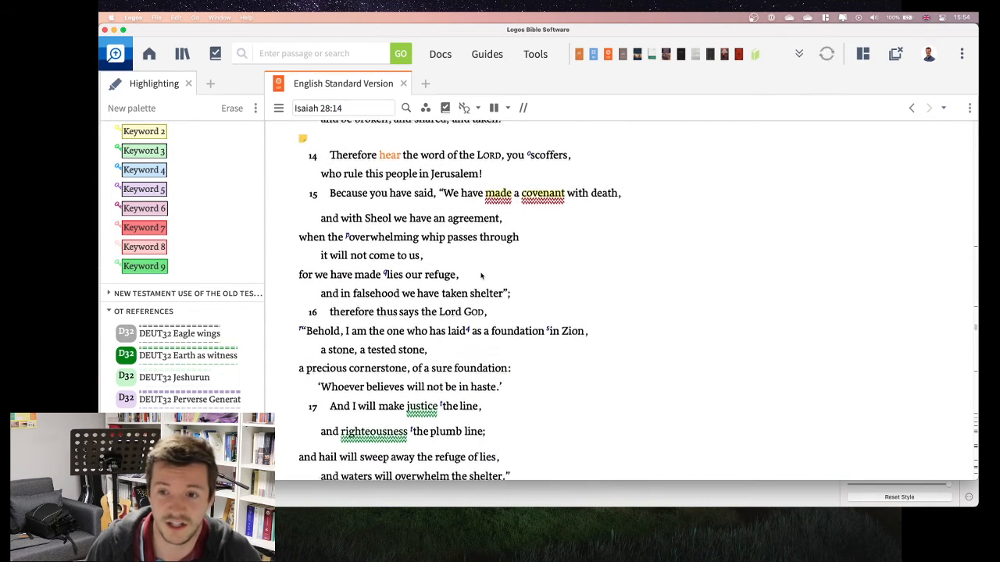
{"action": "scroll", "coordinate": [481, 275], "scroll_direction": "up", "scroll_amount": 2}
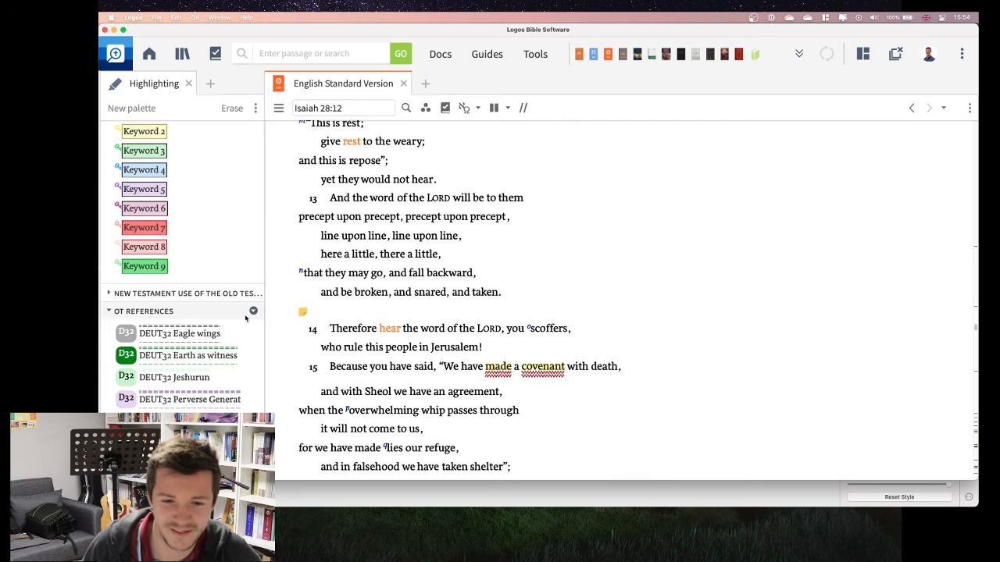
{"action": "scroll", "coordinate": [244, 314], "scroll_direction": "up", "scroll_amount": 10}
{"action": "scroll", "coordinate": [242, 350], "scroll_direction": "up", "scroll_amount": 3}
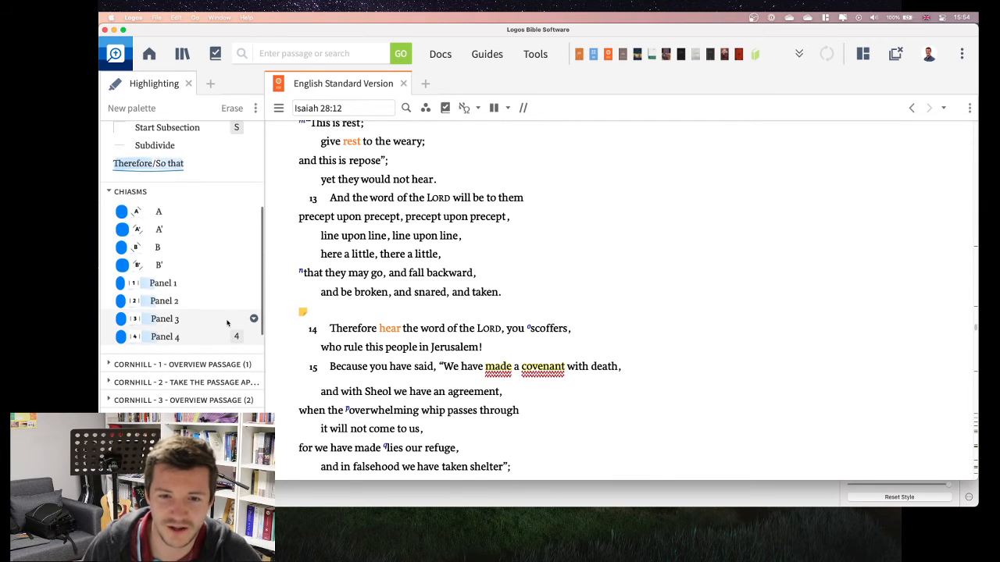